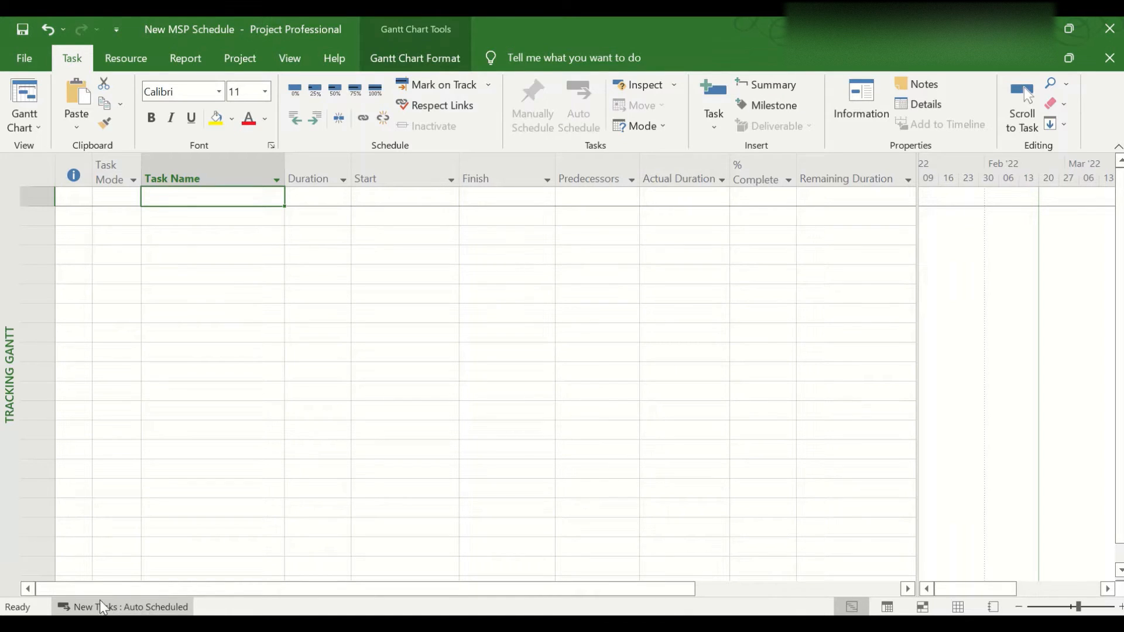
Add a task named "Construction of Building" in the first row of the schedule
{"action": "left_click", "coordinate": [117, 606]}
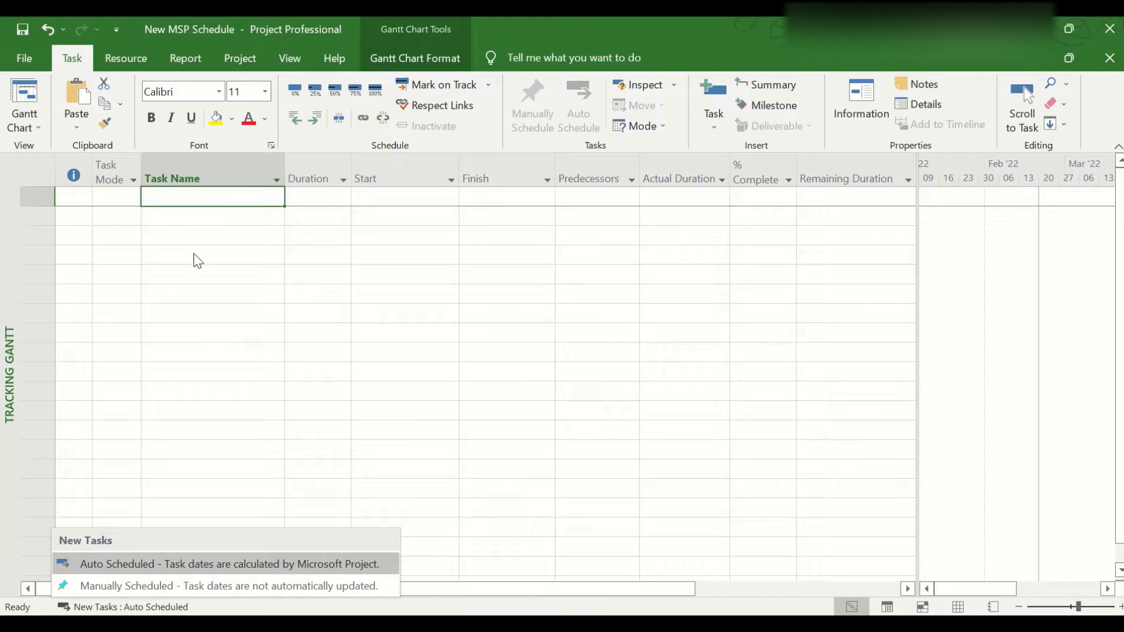
{"action": "left_click", "coordinate": [160, 228]}
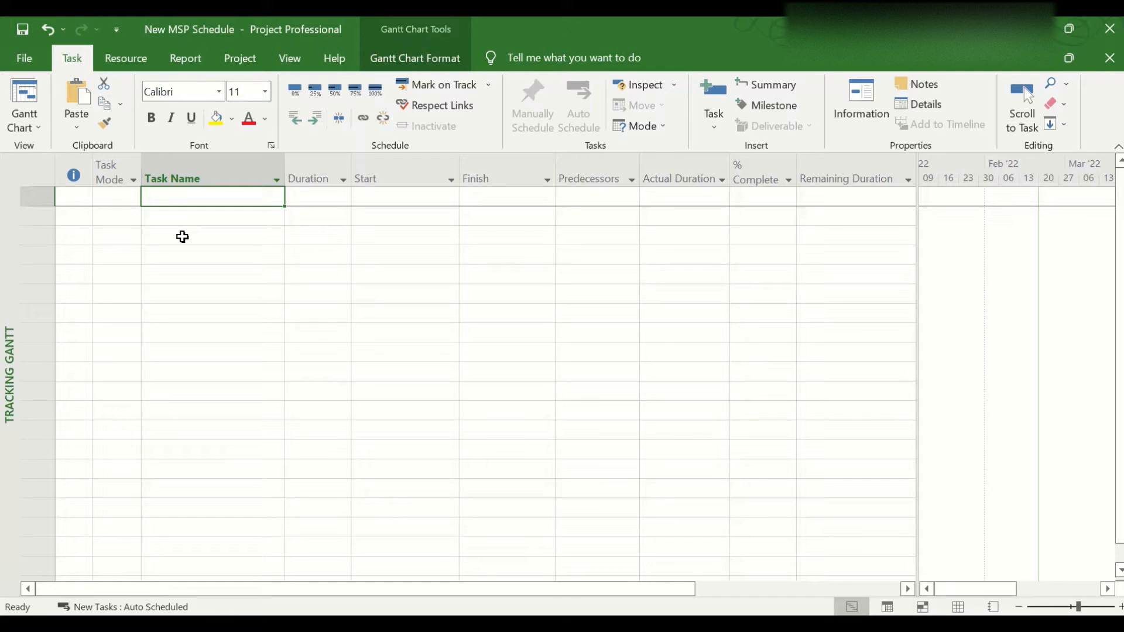
{"action": "type", "text": "Construction "}
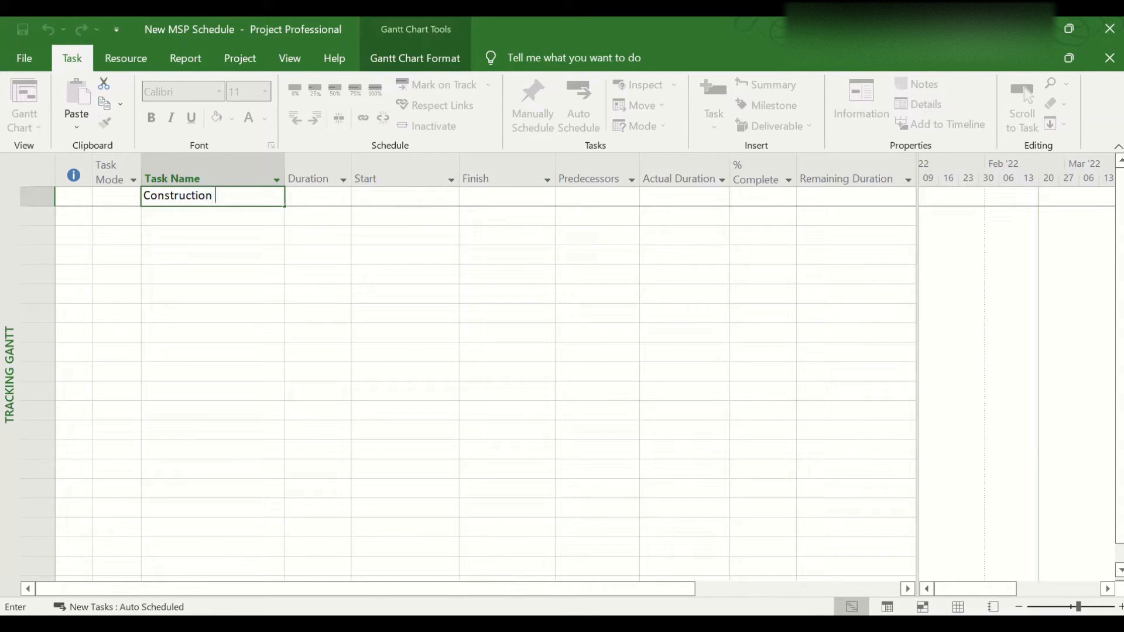
{"action": "type", "text": "of Building"}
{"action": "key", "text": "Return"}
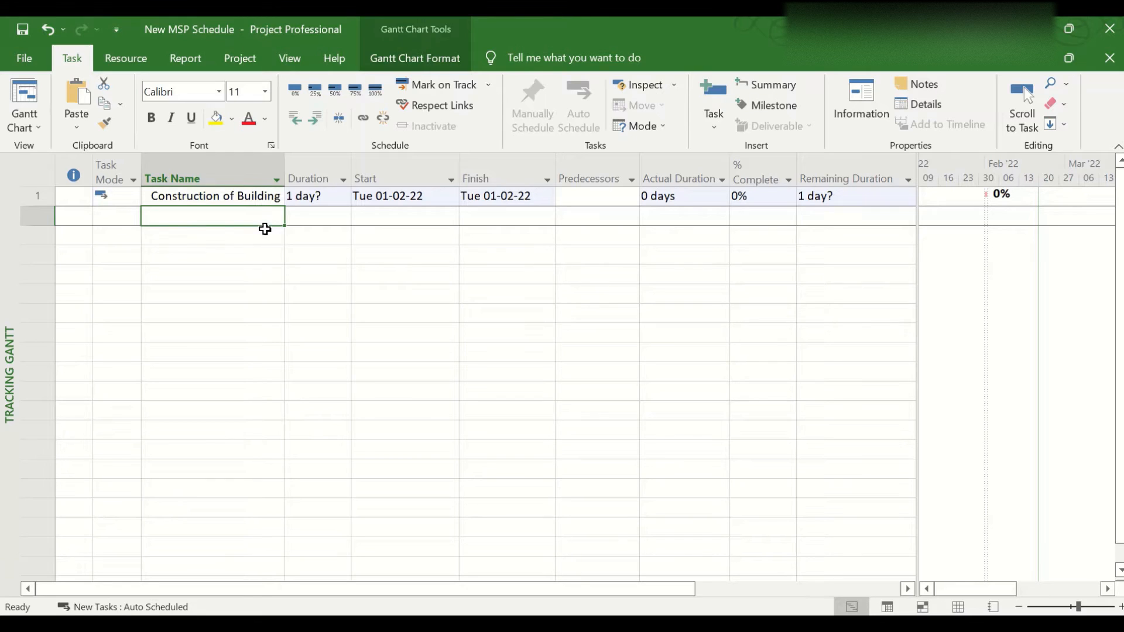
Add a task named "Building 1" and indent it as a subtask of Construction of Building
{"action": "type", "text": "Building "}
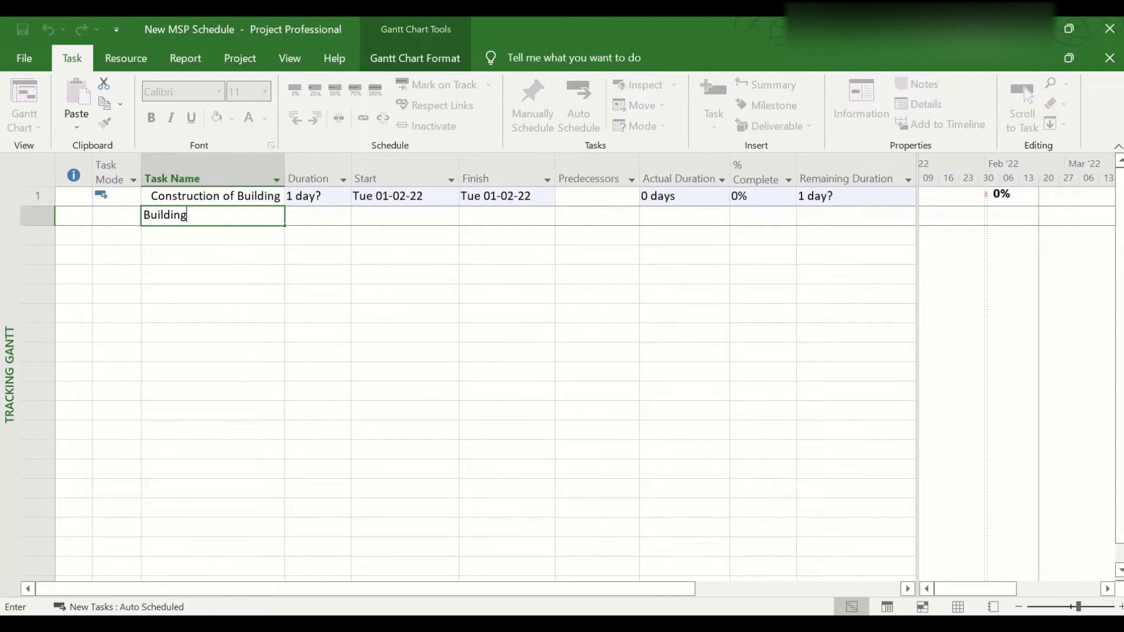
{"action": "type", "text": "1"}
{"action": "key", "text": "Return"}
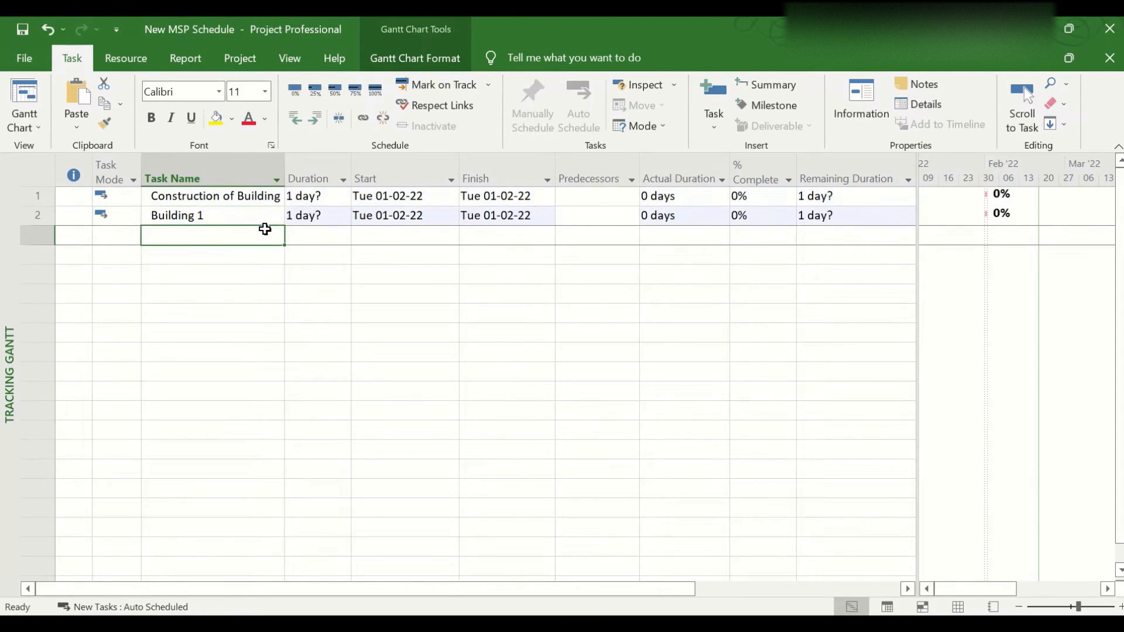
{"action": "key", "text": "Up"}
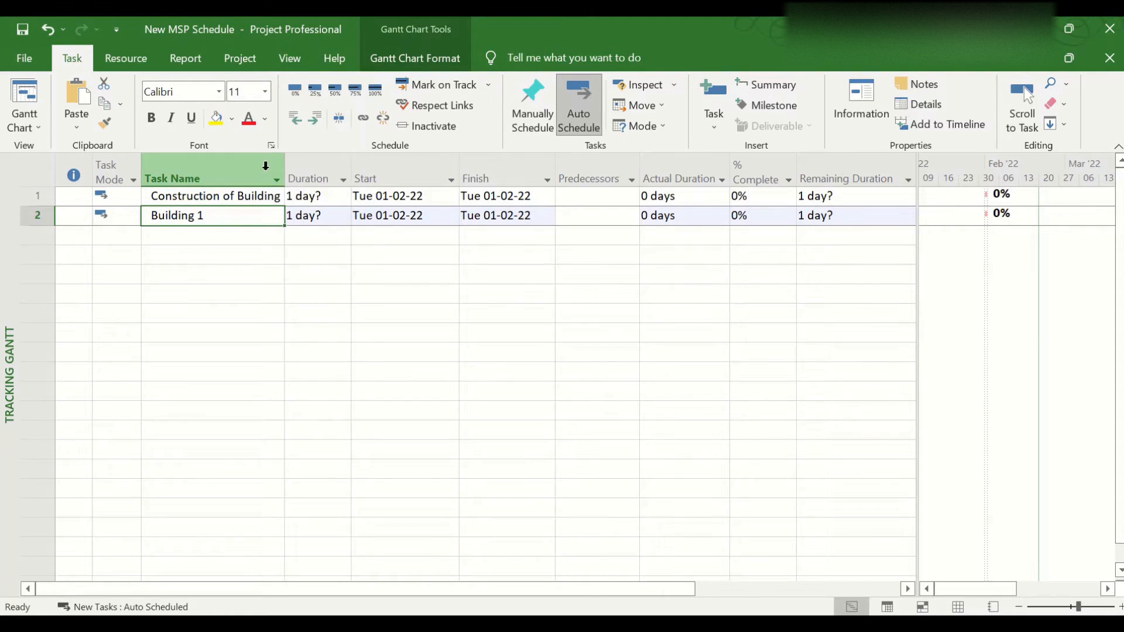
{"action": "left_click", "coordinate": [312, 121]}
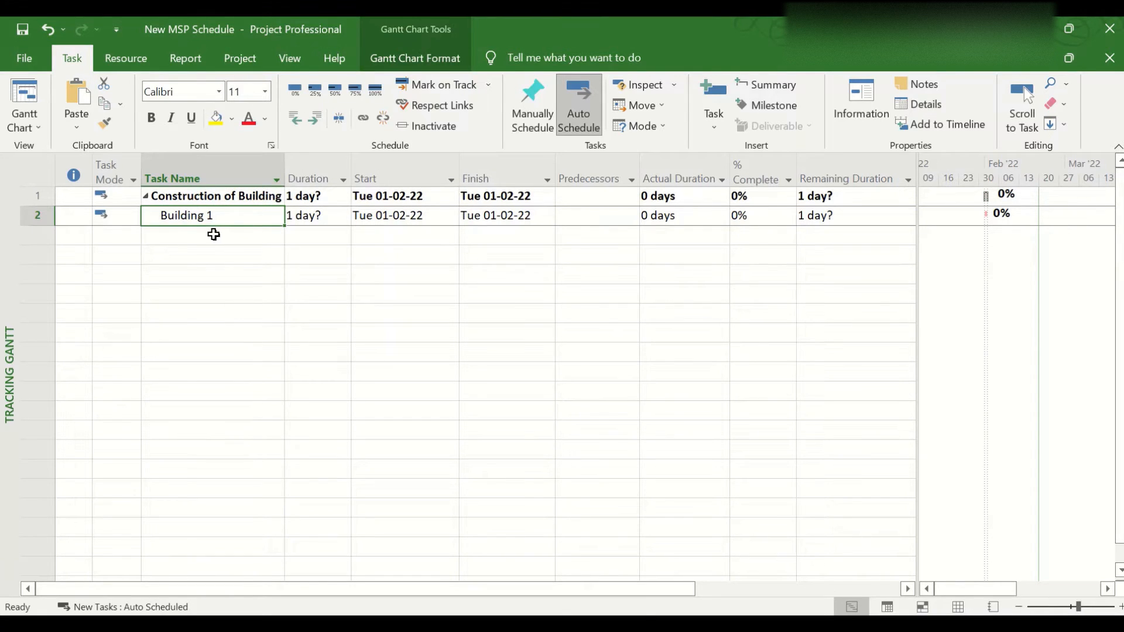
Add a task named "RCC Work" below Building 1 and indent it as its subtask
{"action": "left_click", "coordinate": [213, 234]}
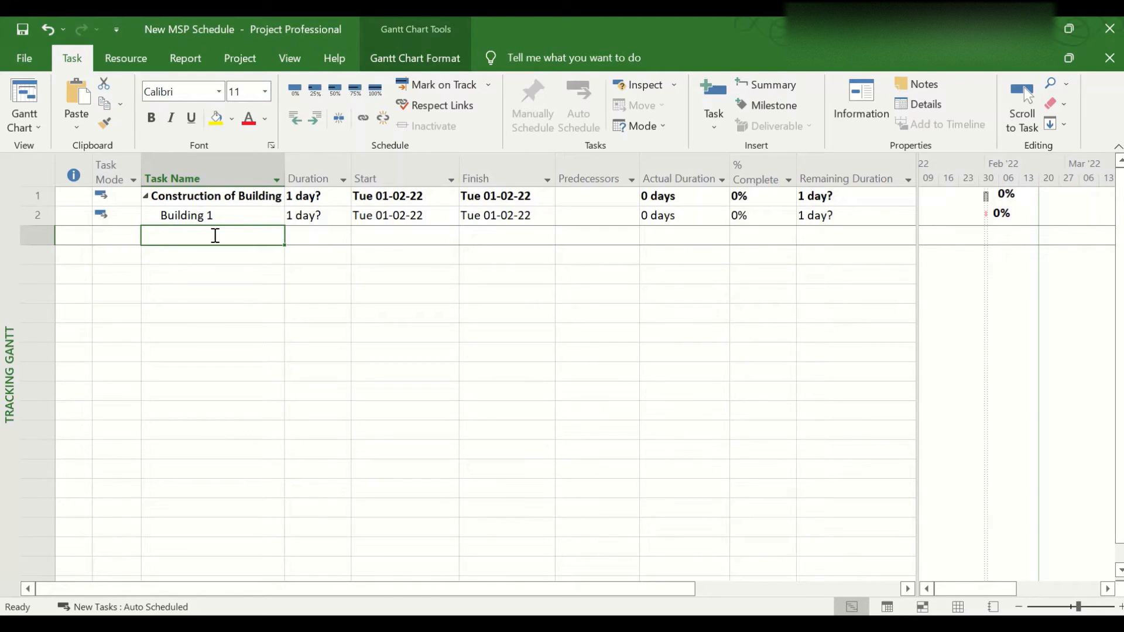
{"action": "type", "text": "RCC Work"}
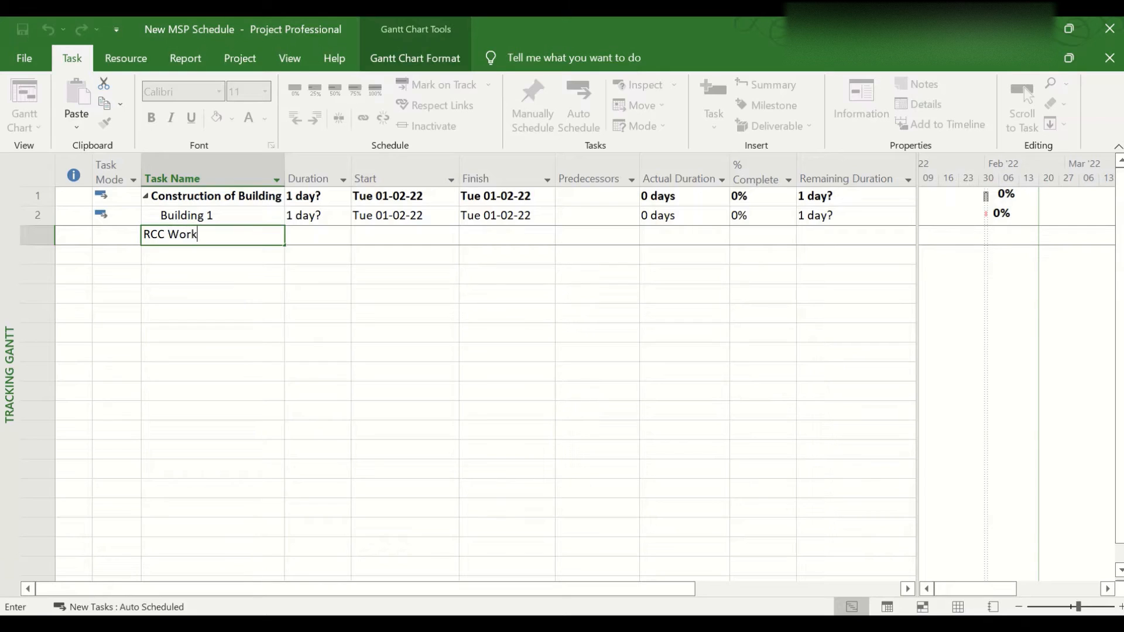
{"action": "key", "text": "Return"}
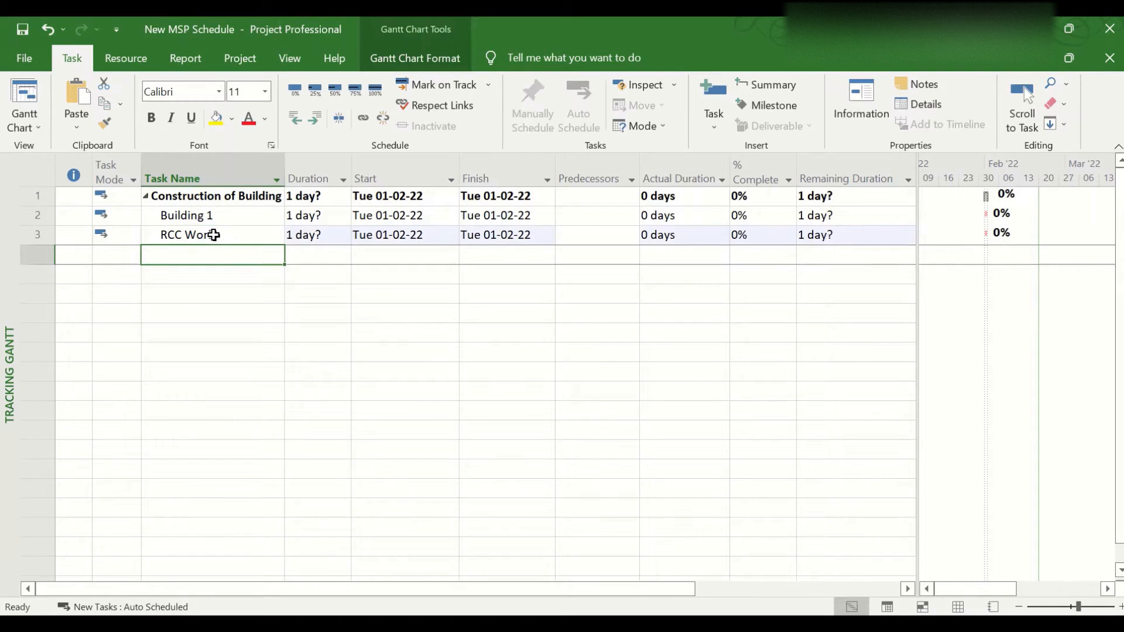
{"action": "left_click", "coordinate": [214, 233]}
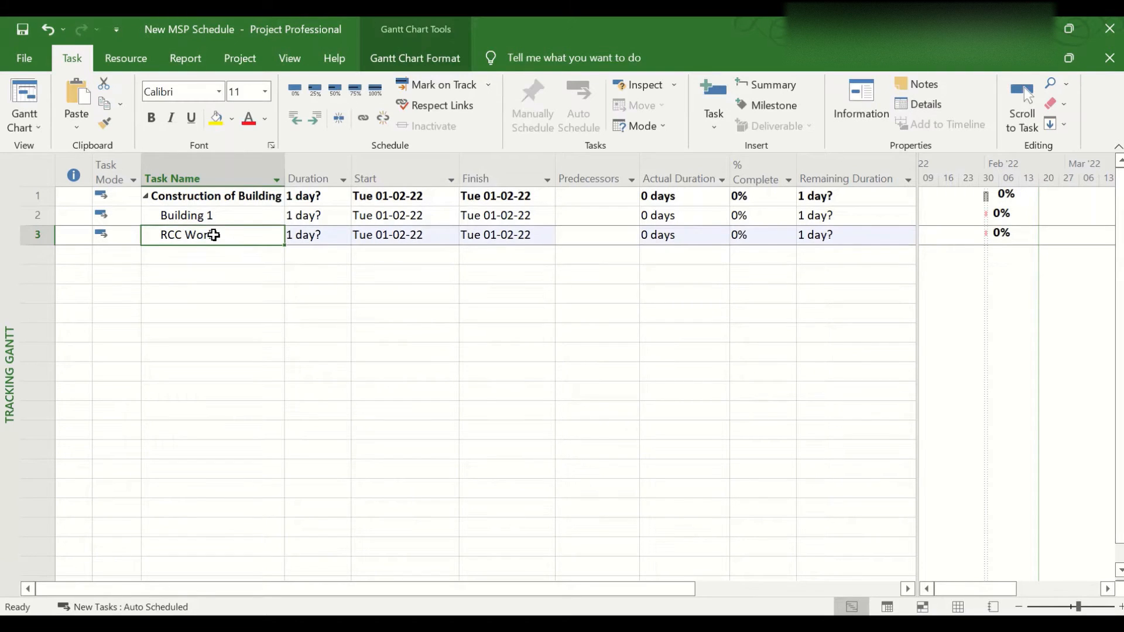
{"action": "left_click", "coordinate": [314, 120]}
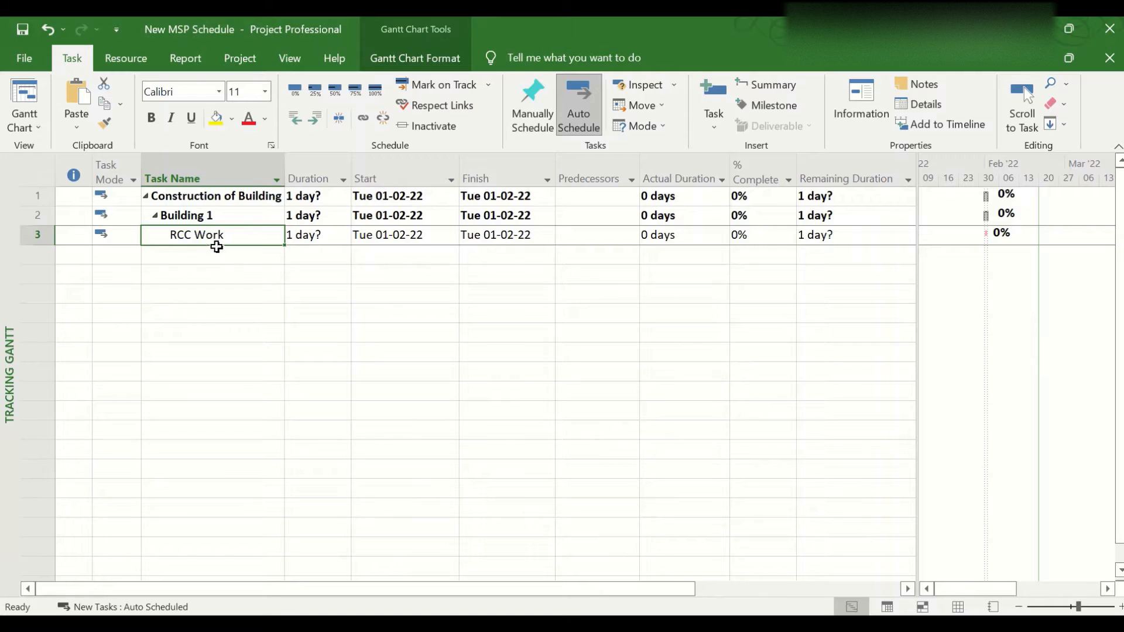
Add a task named "Building 2" and outdent it to the same outline level as Building 1
{"action": "left_click", "coordinate": [187, 261]}
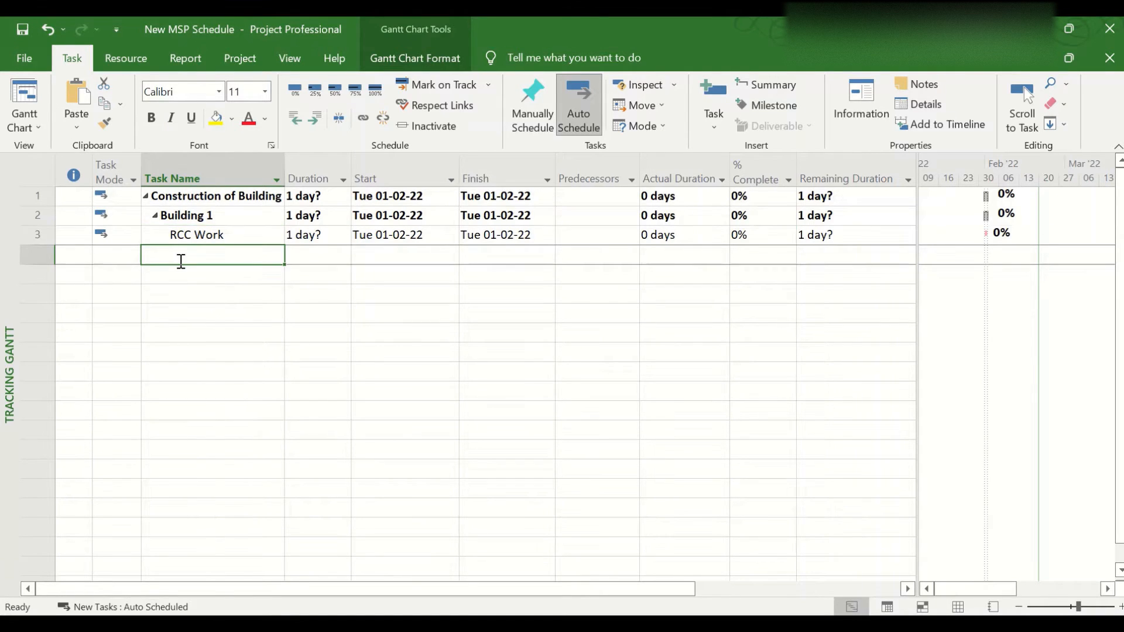
{"action": "type", "text": "Building 2"}
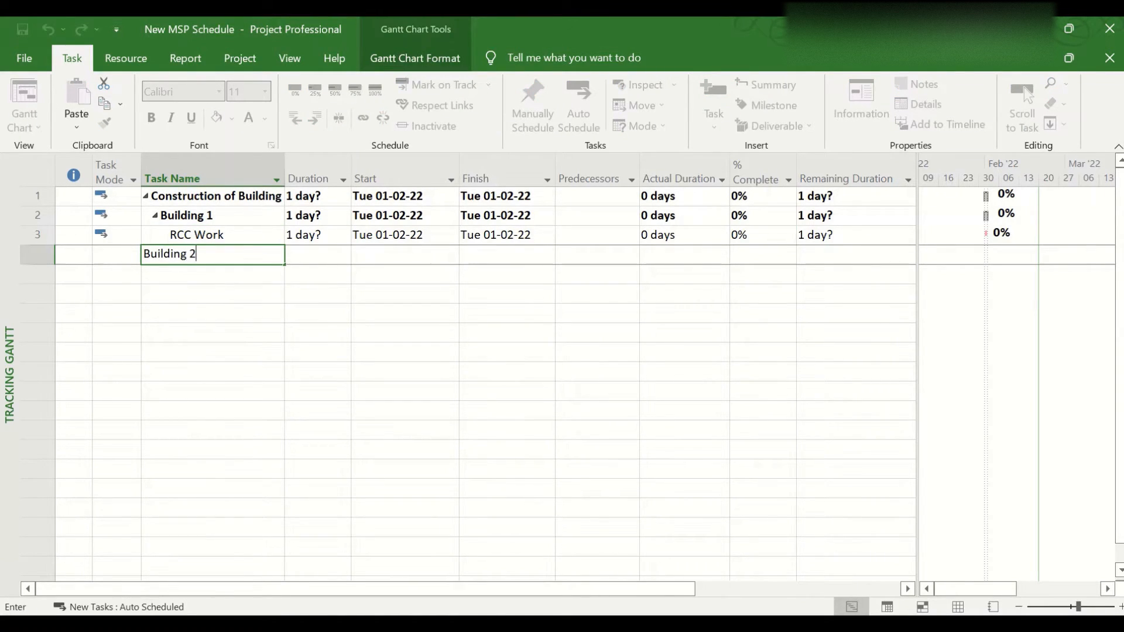
{"action": "key", "text": "Return"}
{"action": "left_click", "coordinate": [179, 256]}
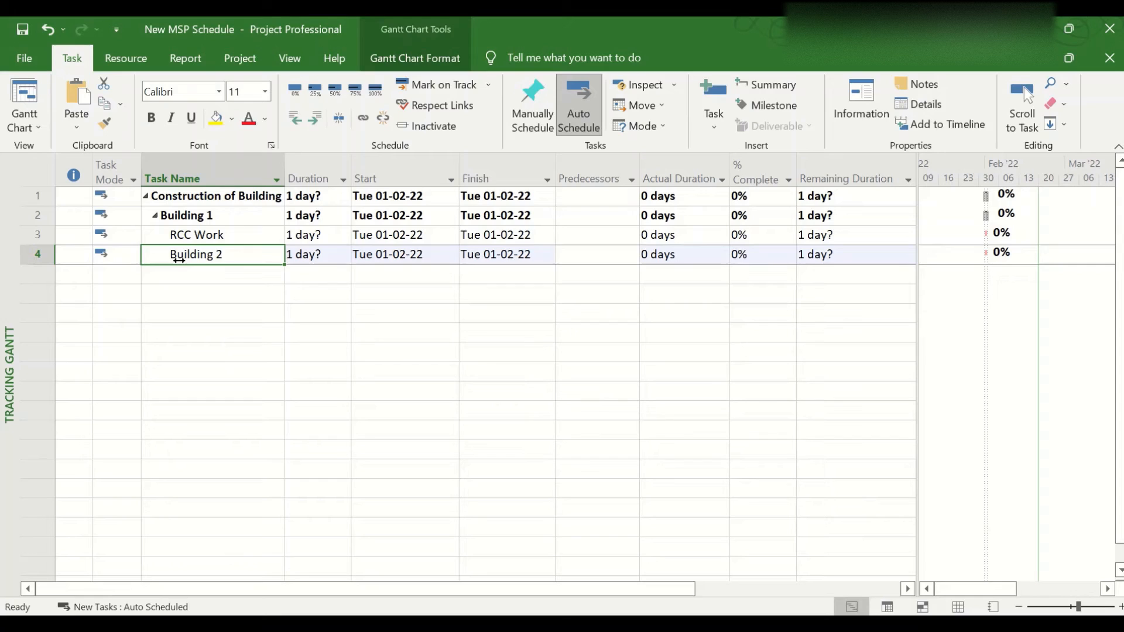
{"action": "left_click", "coordinate": [296, 118]}
Add an "RCC Work" task below Building 2 and indent it as its subtask
{"action": "left_click", "coordinate": [213, 275]}
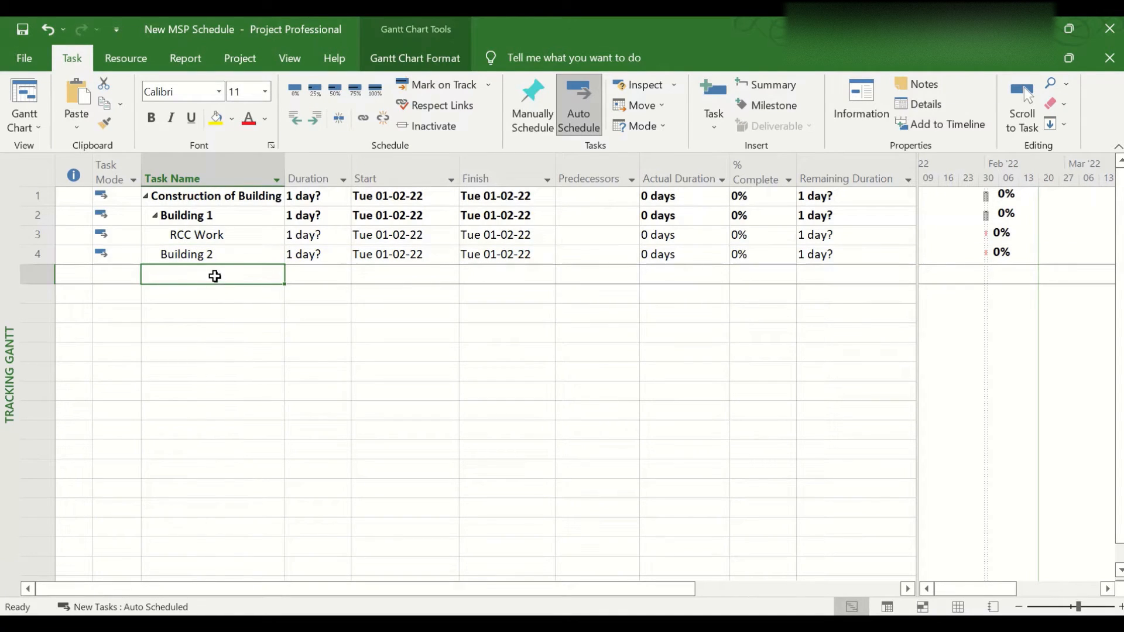
{"action": "type", "text": "RCC Work"}
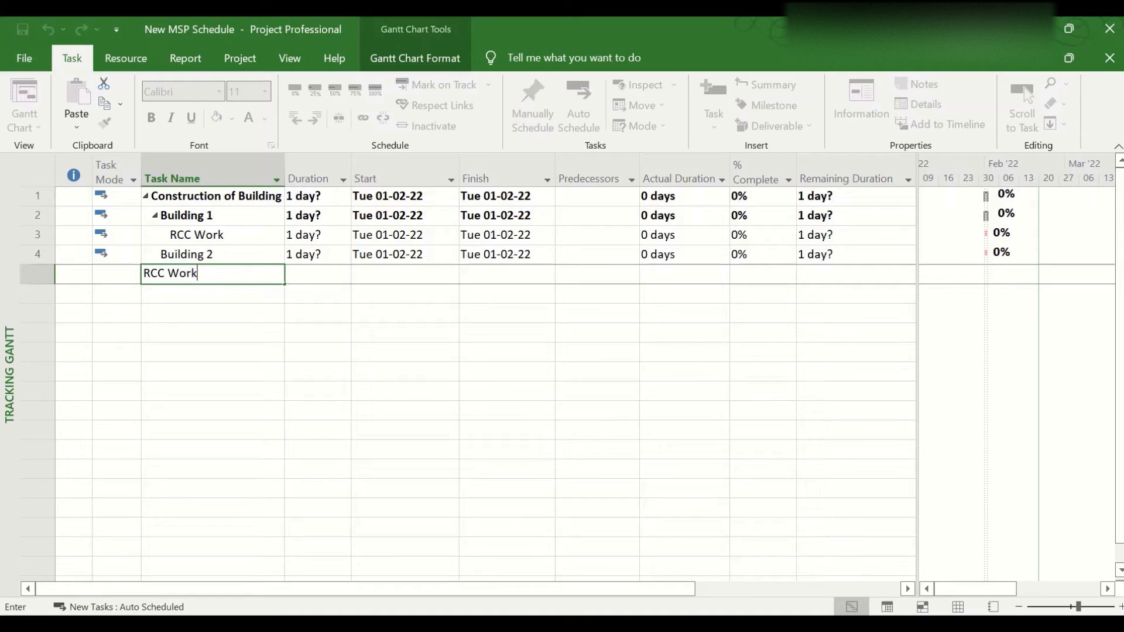
{"action": "left_click", "coordinate": [216, 276]}
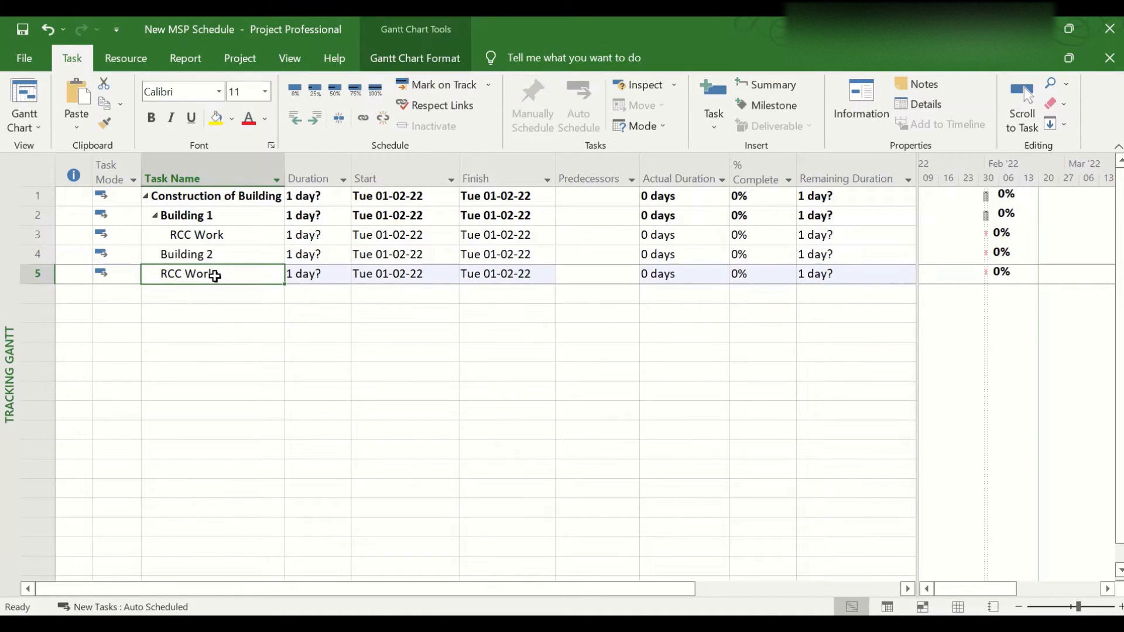
{"action": "left_click", "coordinate": [320, 120]}
Add a task named "Building 3" and outdent it to the same outline level as Building 2
{"action": "left_click", "coordinate": [206, 295]}
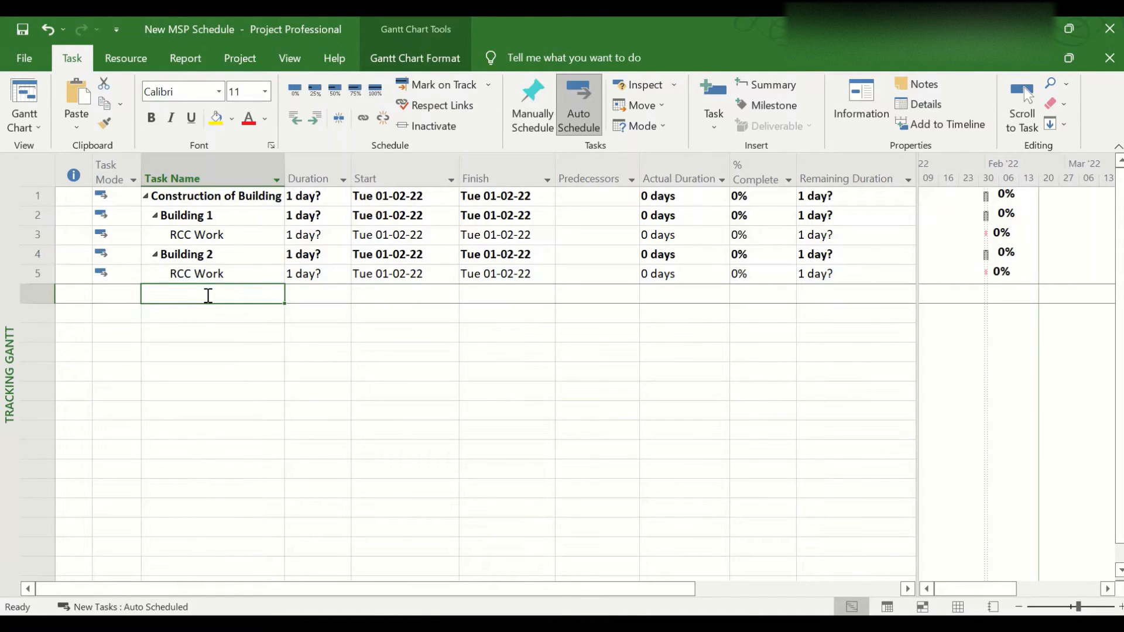
{"action": "type", "text": "Building 3"}
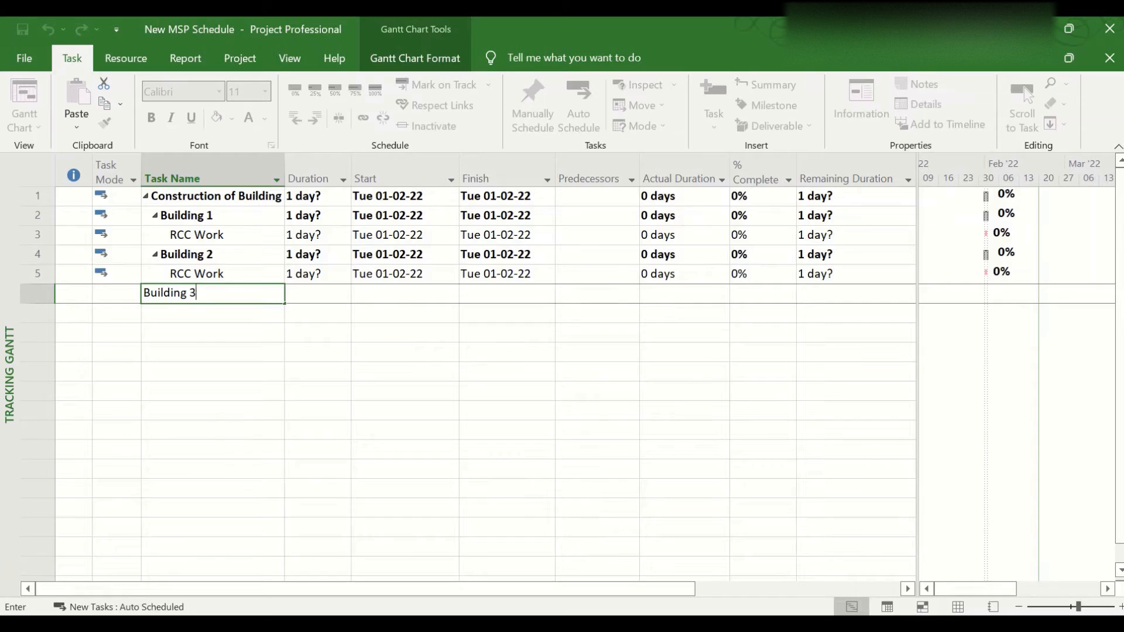
{"action": "key", "text": "Return"}
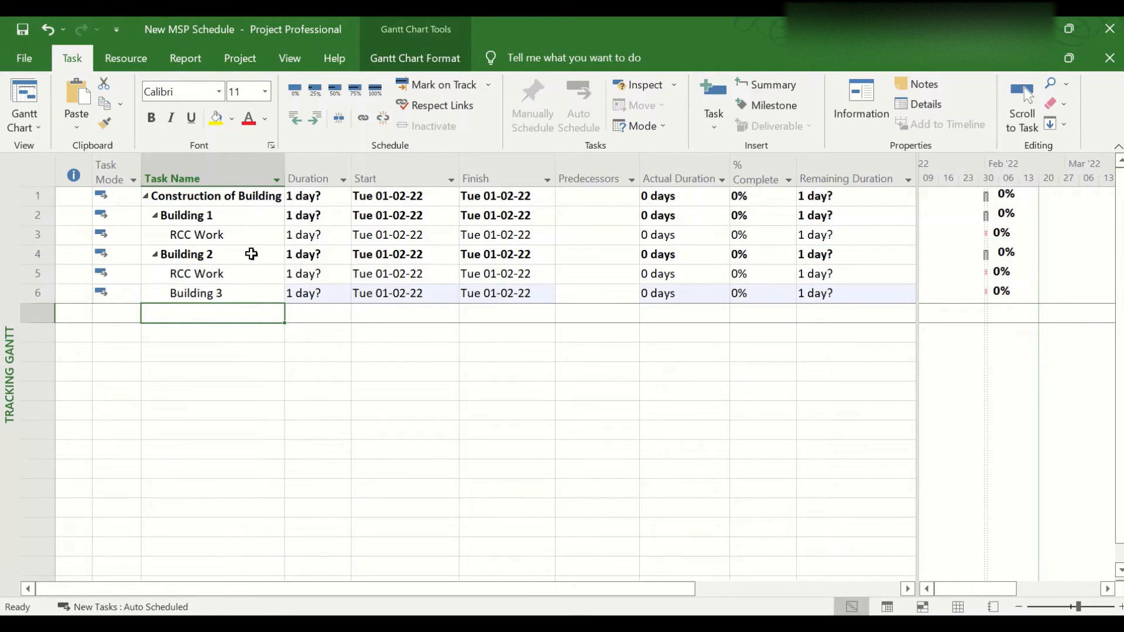
{"action": "key", "text": "Up"}
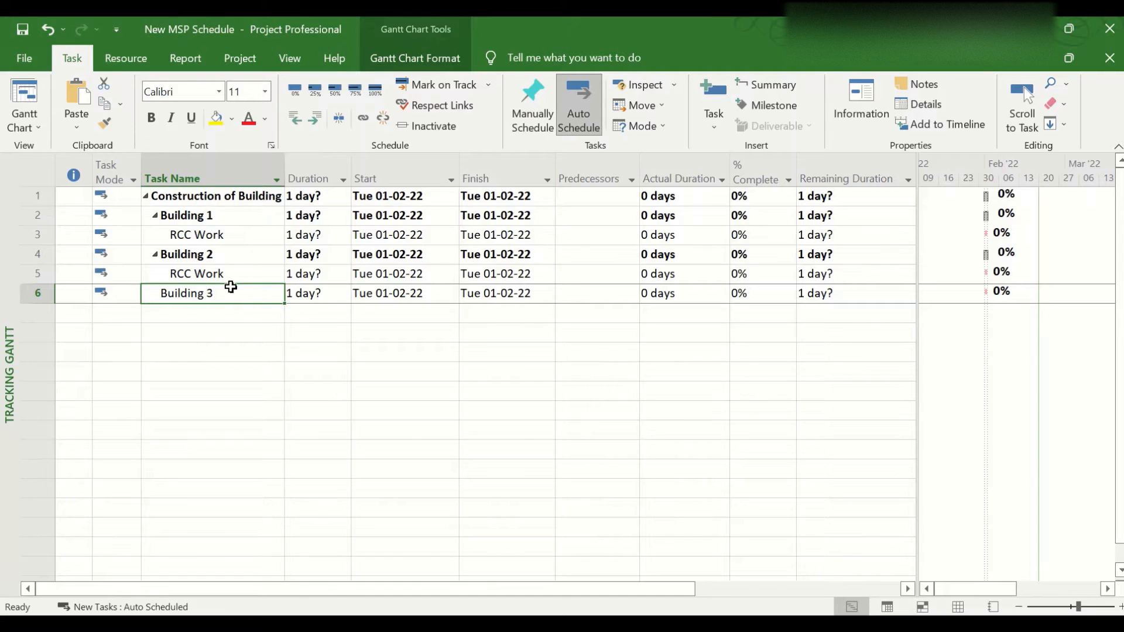
Add an "RCC Work" task below Building 3 and indent it as its subtask
{"action": "left_click", "coordinate": [229, 309]}
{"action": "type", "text": "R"}
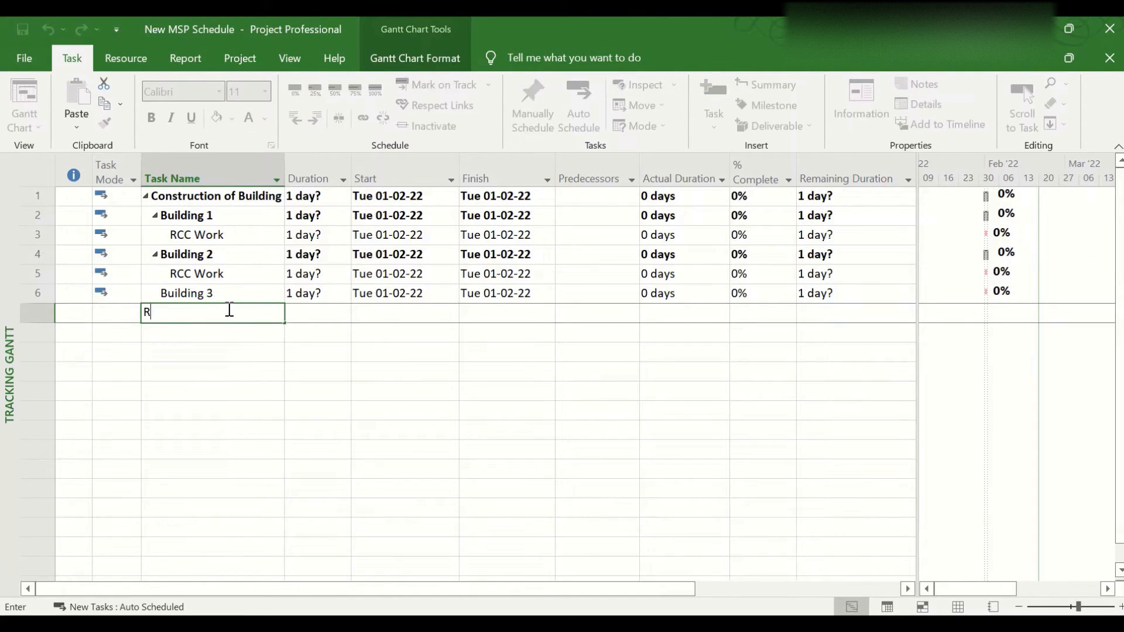
{"action": "type", "text": "CC Work"}
{"action": "key", "text": "Return"}
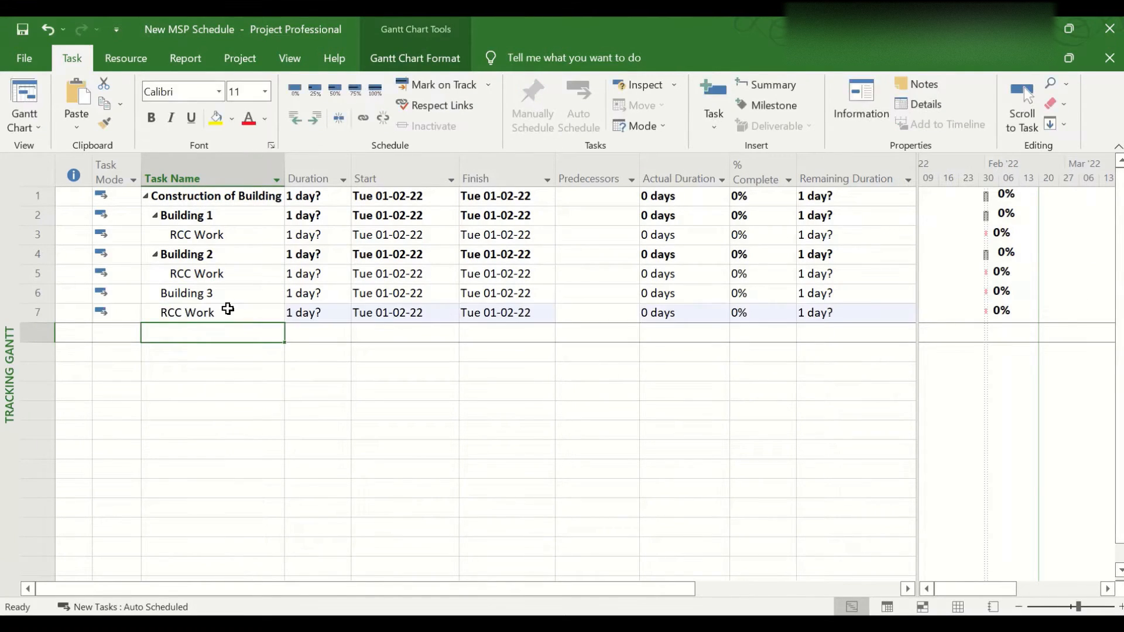
{"action": "left_click", "coordinate": [228, 309]}
{"action": "left_click", "coordinate": [314, 119]}
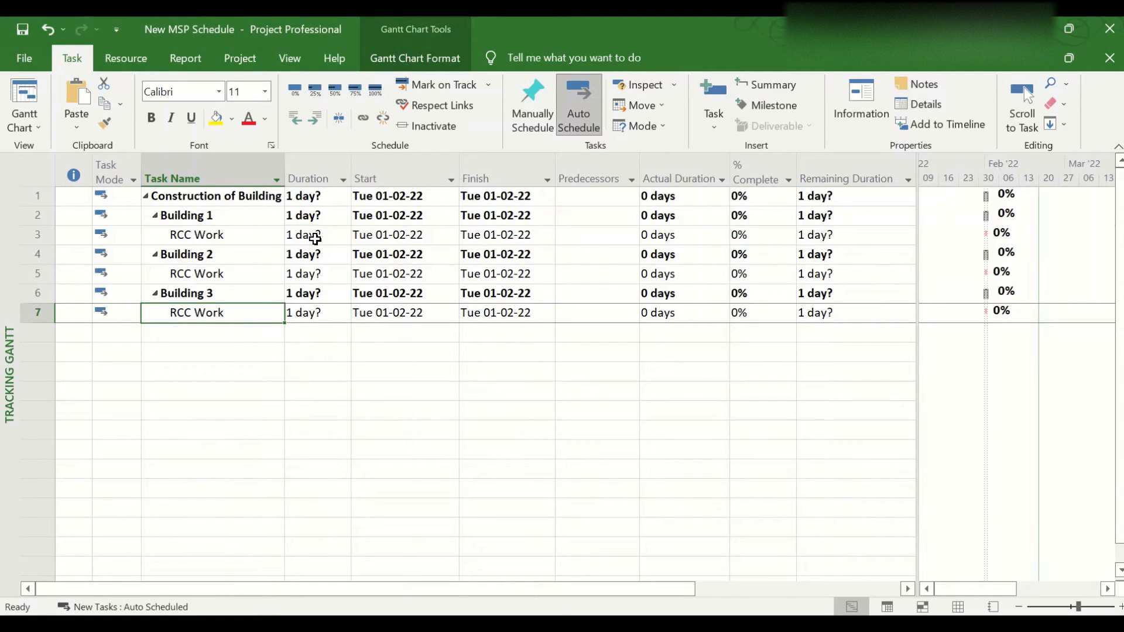
Set the RCC Work durations to 5 days for Building 1, 7 days for Building 2 and 8 days for Building 3
{"action": "left_click", "coordinate": [315, 237]}
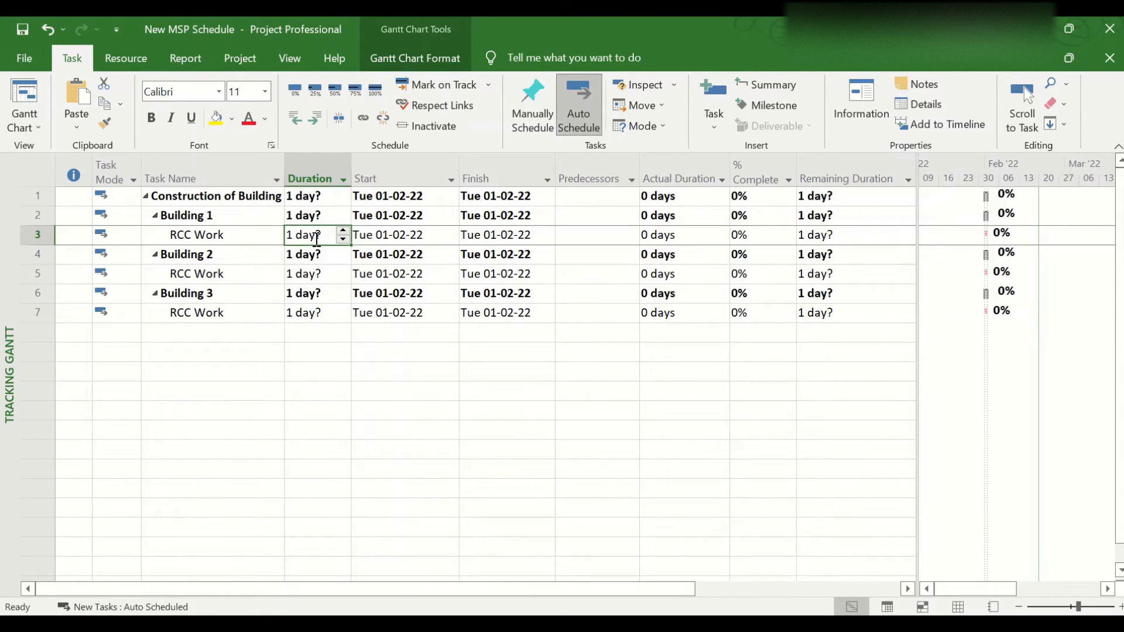
{"action": "type", "text": "5"}
{"action": "key", "text": "Return"}
{"action": "key", "text": "Down"}
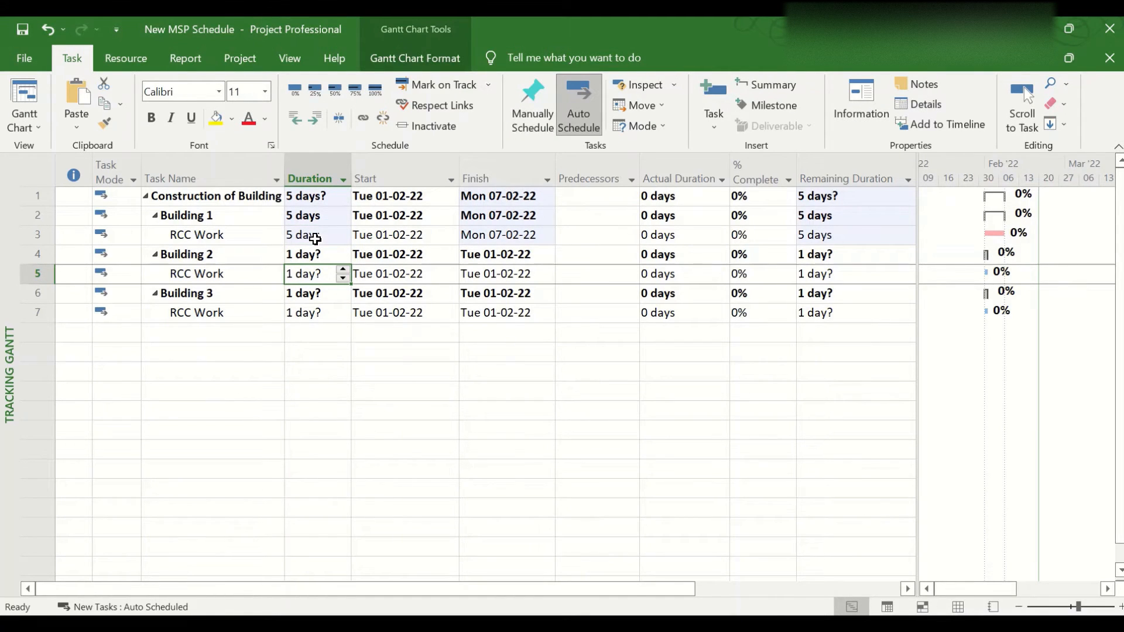
{"action": "type", "text": "7"}
{"action": "key", "text": "Return"}
{"action": "key", "text": "Down"}
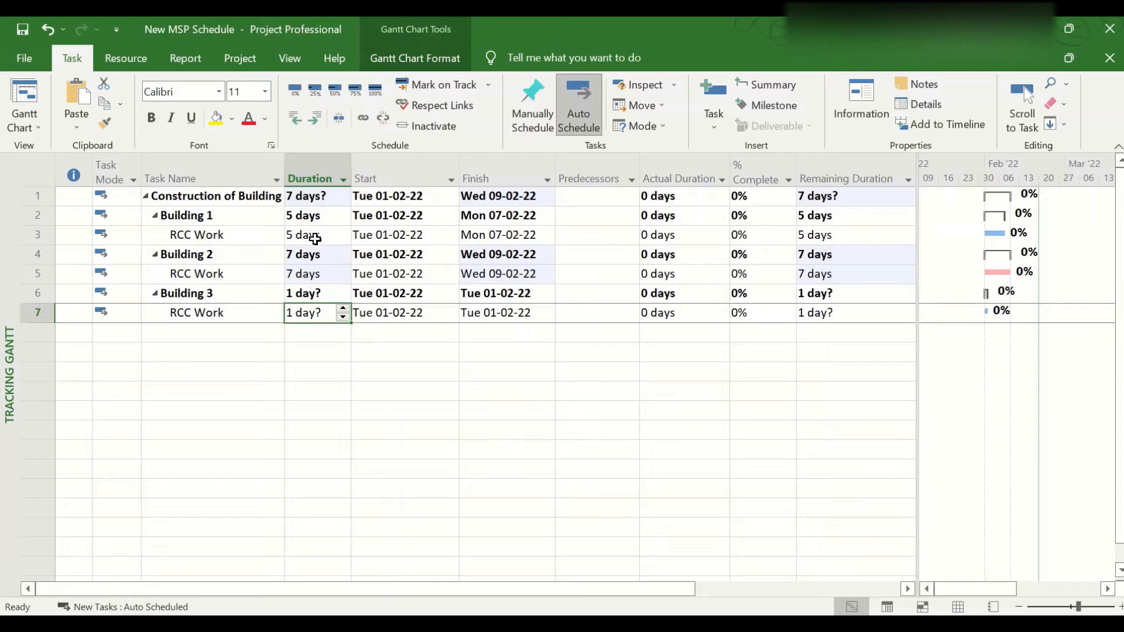
{"action": "type", "text": "8"}
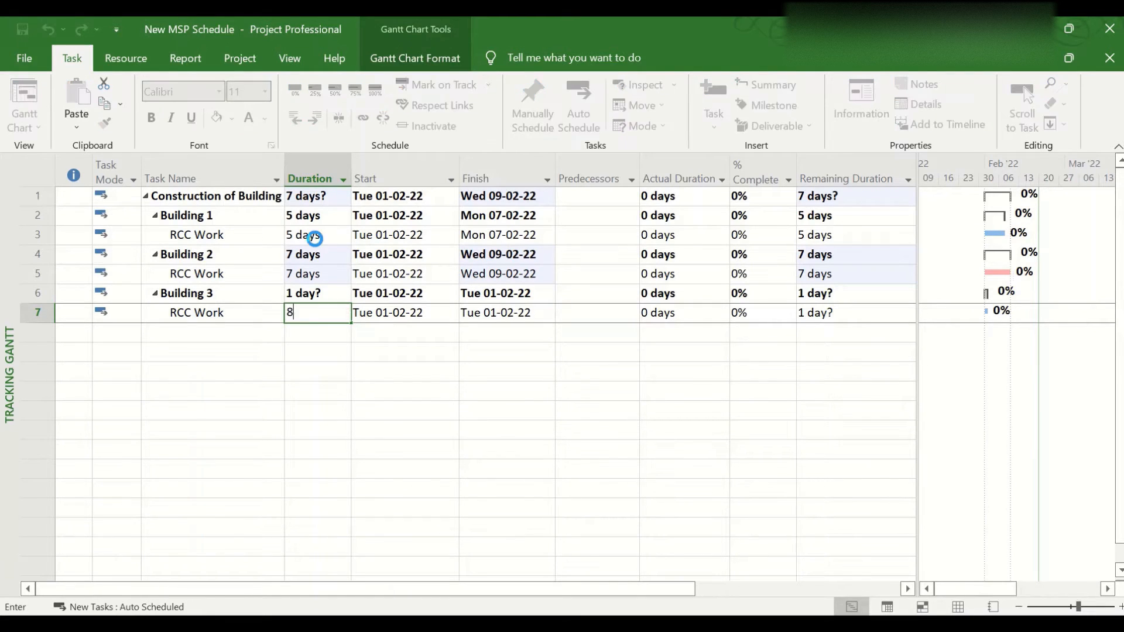
{"action": "key", "text": "Return"}
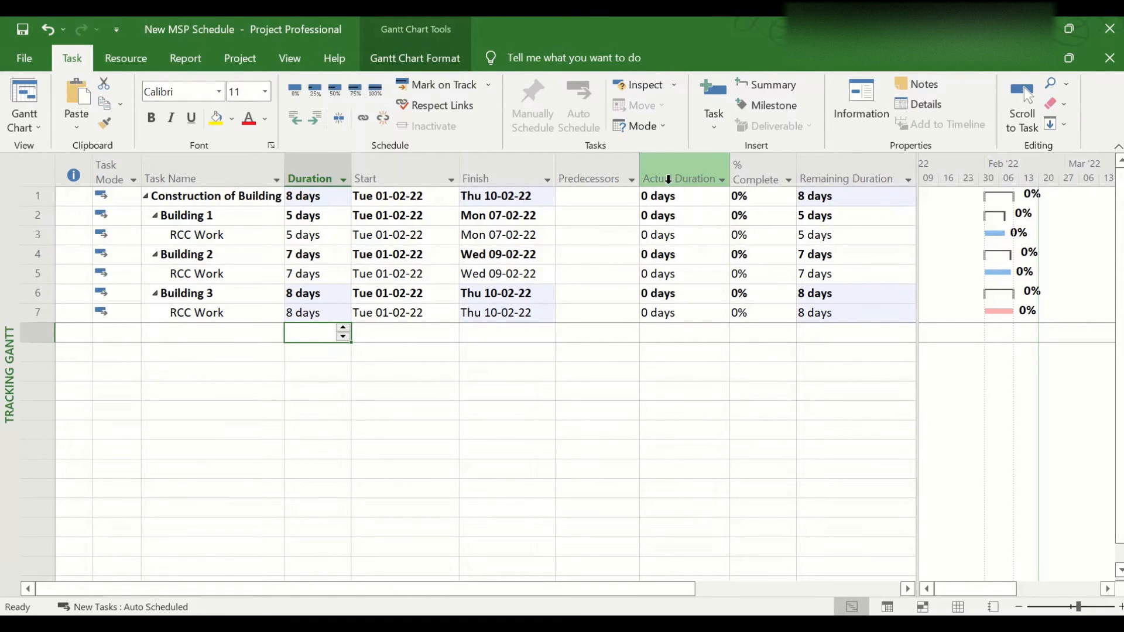
Remove the Actual Duration, % Complete and Remaining Duration columns from the task table
{"action": "left_click_drag", "start_coordinate": [667, 178], "coordinate": [869, 180]}
{"action": "key", "text": "Delete"}
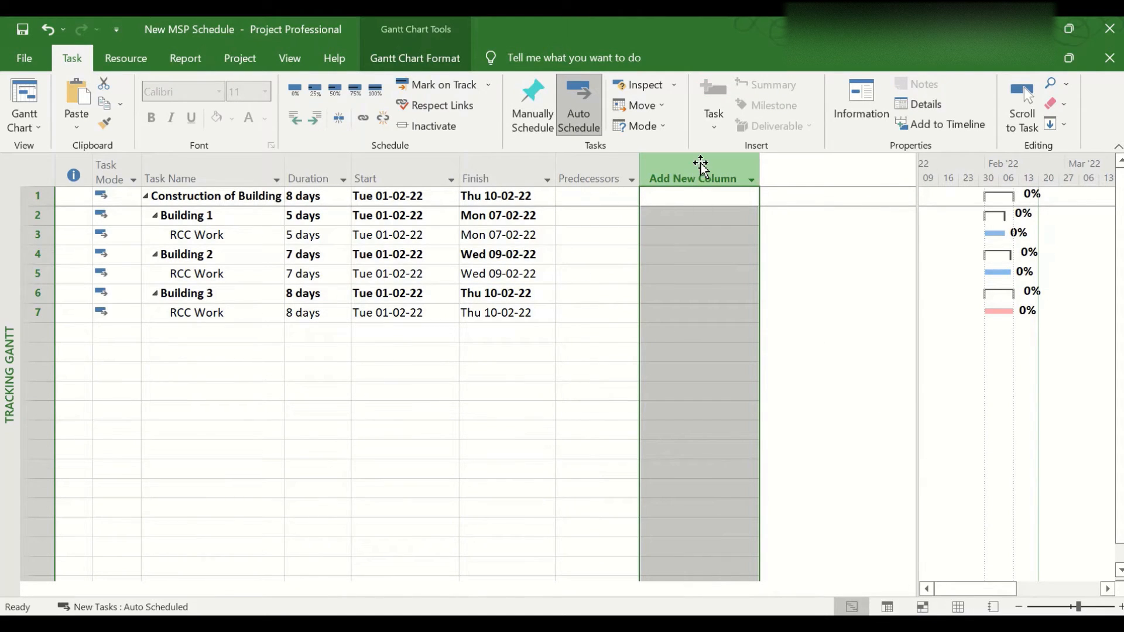
Insert a Resource Names column after the Predecessors column in the task table
{"action": "left_click", "coordinate": [715, 182]}
{"action": "right_click", "coordinate": [715, 182]}
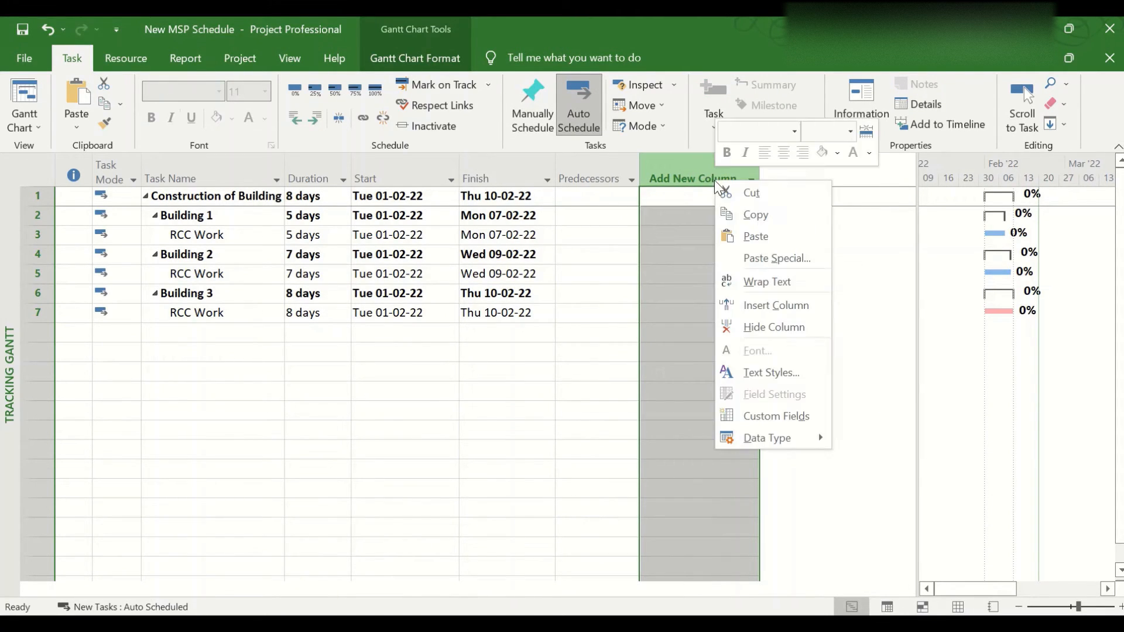
{"action": "left_click", "coordinate": [753, 305]}
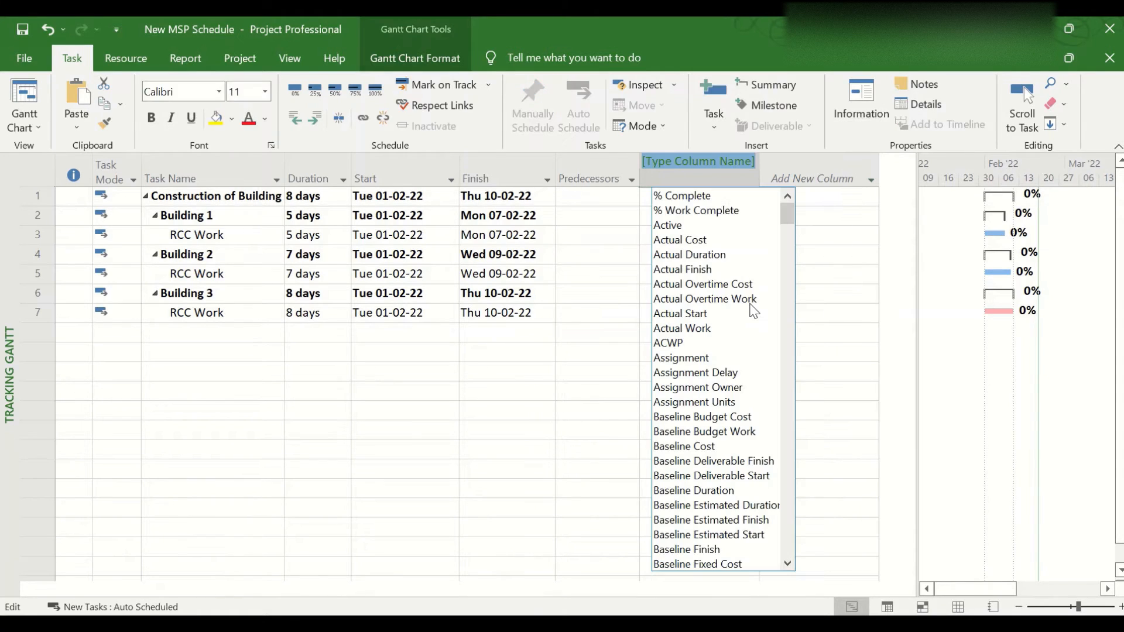
{"action": "type", "text": "resource Group"}
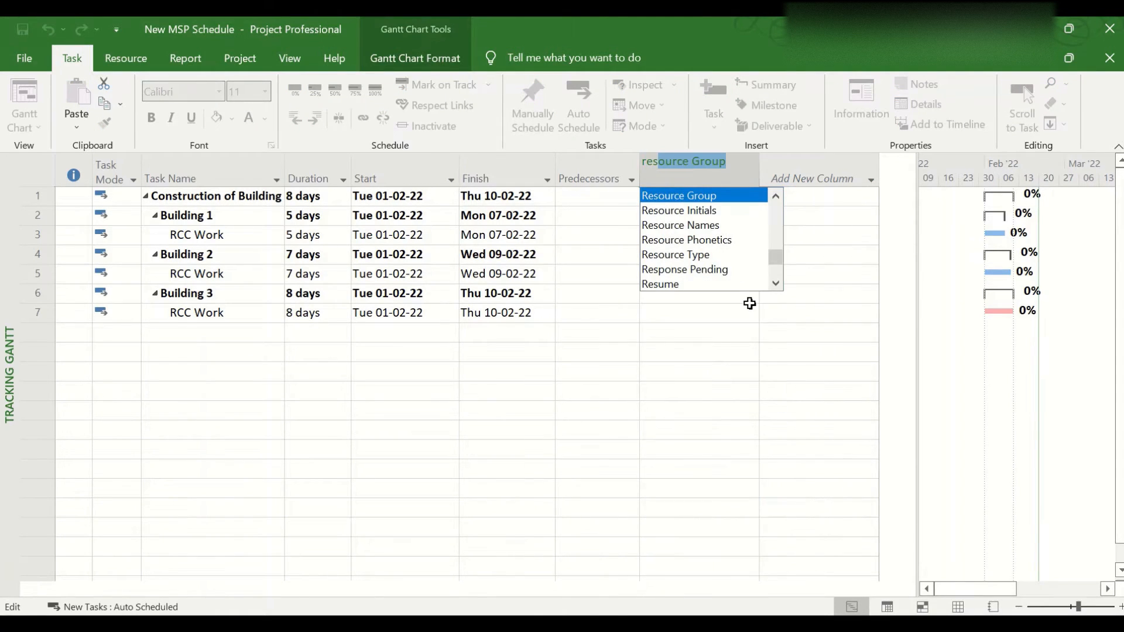
{"action": "key", "text": "Down"}
{"action": "key", "text": "Down"}
{"action": "key", "text": "Return"}
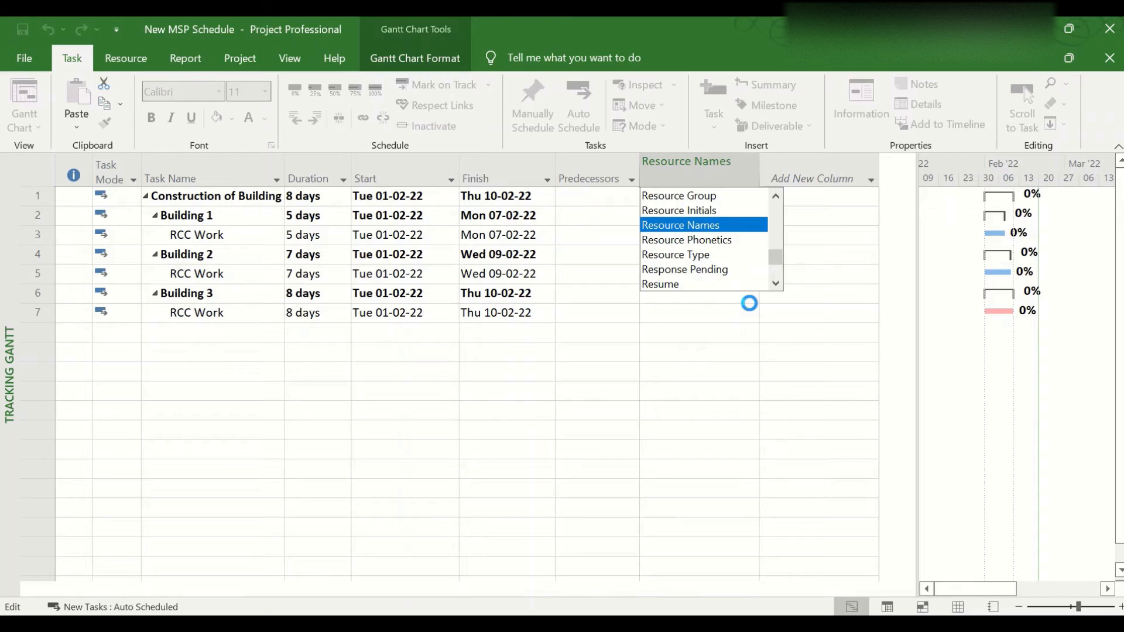
{"action": "left_click", "coordinate": [681, 256]}
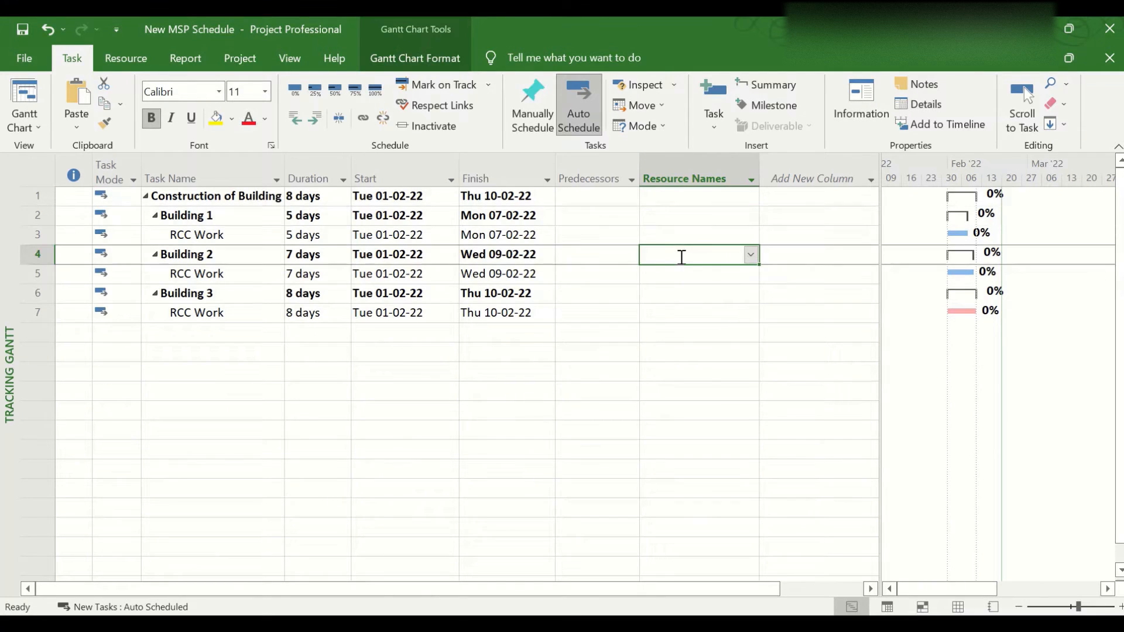
Show the Resource Sheet and delete the Formwork and Reinforcement steel resources
{"action": "left_click", "coordinate": [30, 120]}
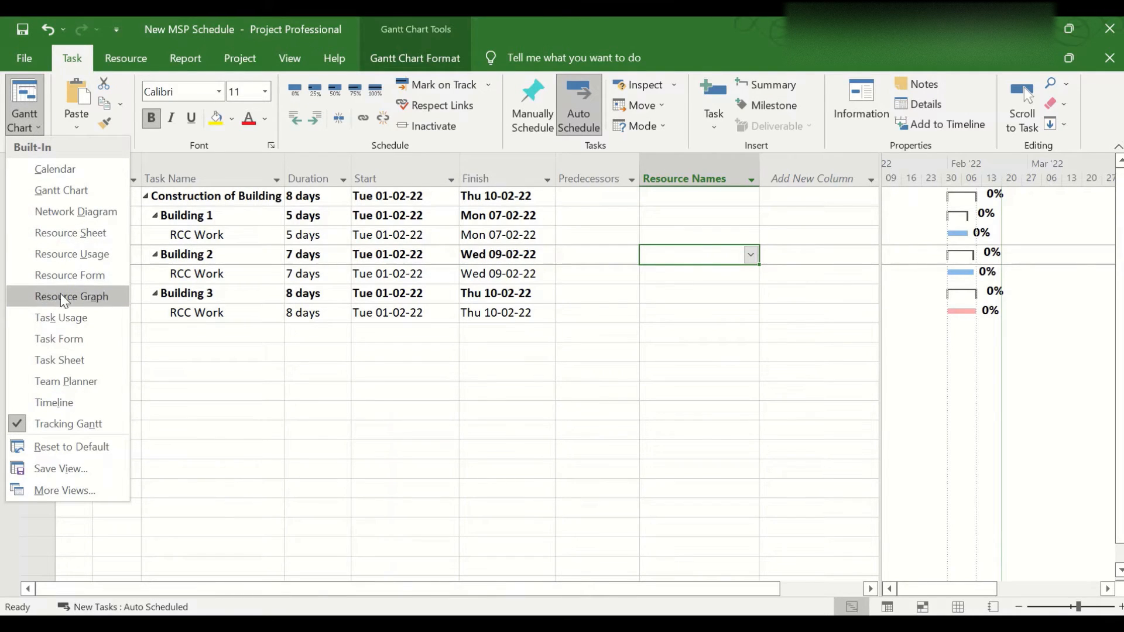
{"action": "left_click", "coordinate": [101, 236]}
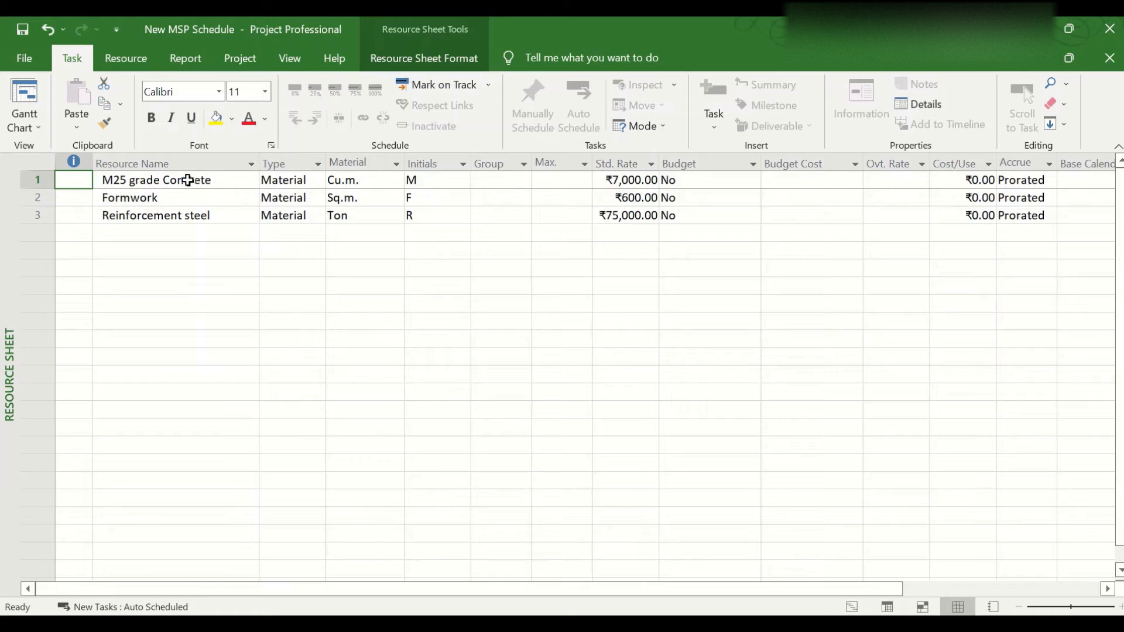
{"action": "left_click", "coordinate": [619, 181]}
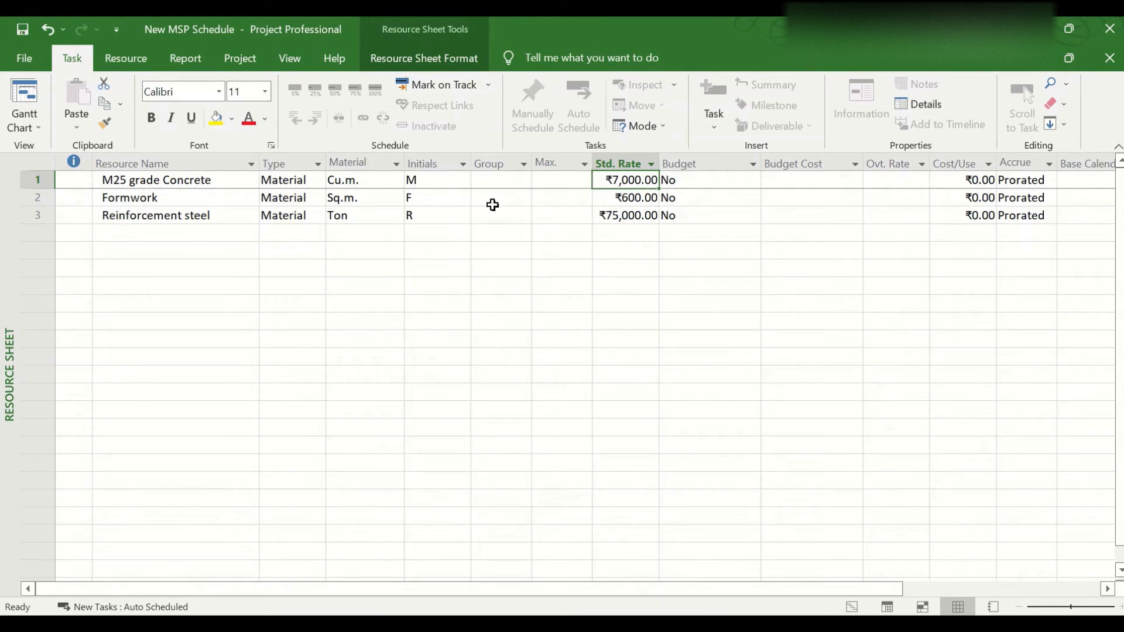
{"action": "left_click_drag", "start_coordinate": [36, 197], "coordinate": [38, 214]}
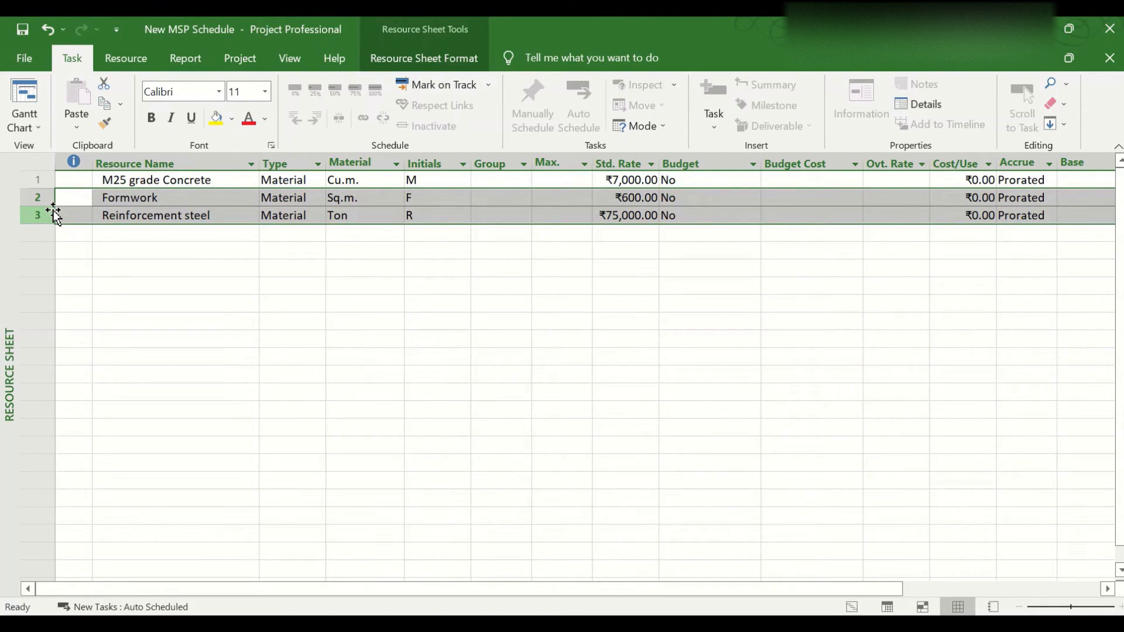
{"action": "key", "text": "Delete"}
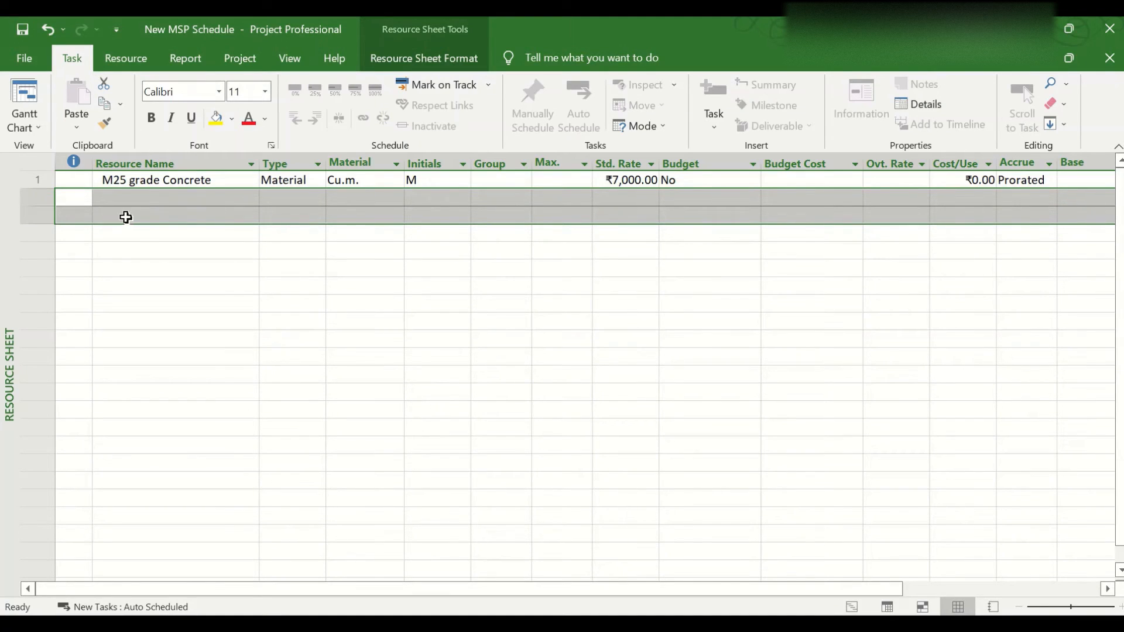
{"action": "left_click", "coordinate": [125, 216]}
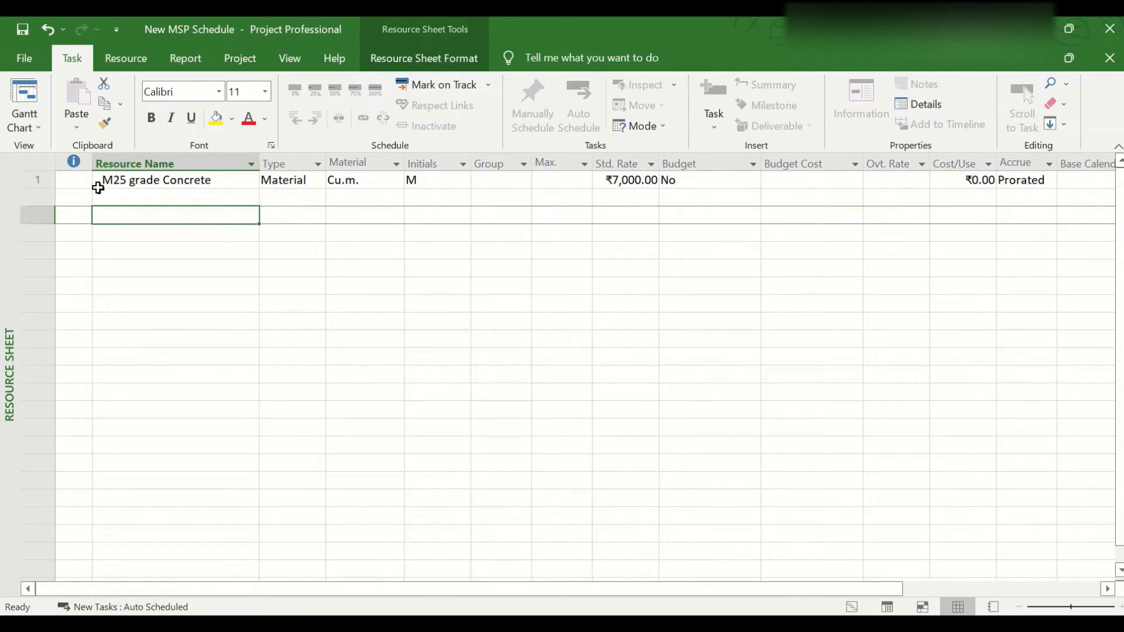
Return to the Gantt Chart view and assign the M25 grade Concrete resource to Building 1's RCC Work
{"action": "left_click", "coordinate": [27, 130]}
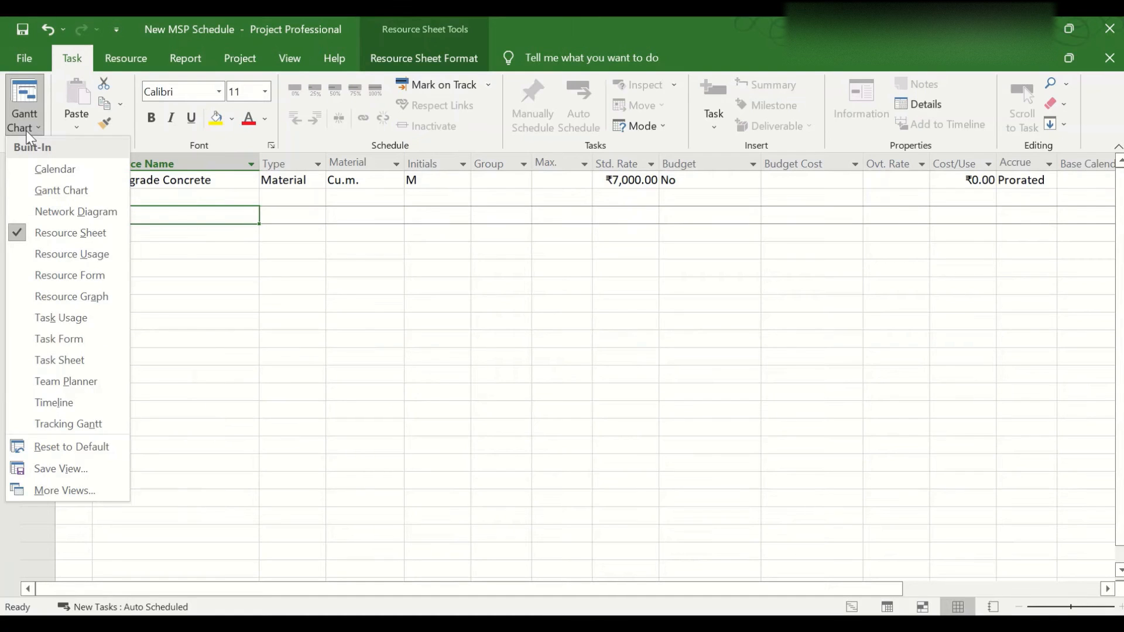
{"action": "left_click", "coordinate": [68, 191]}
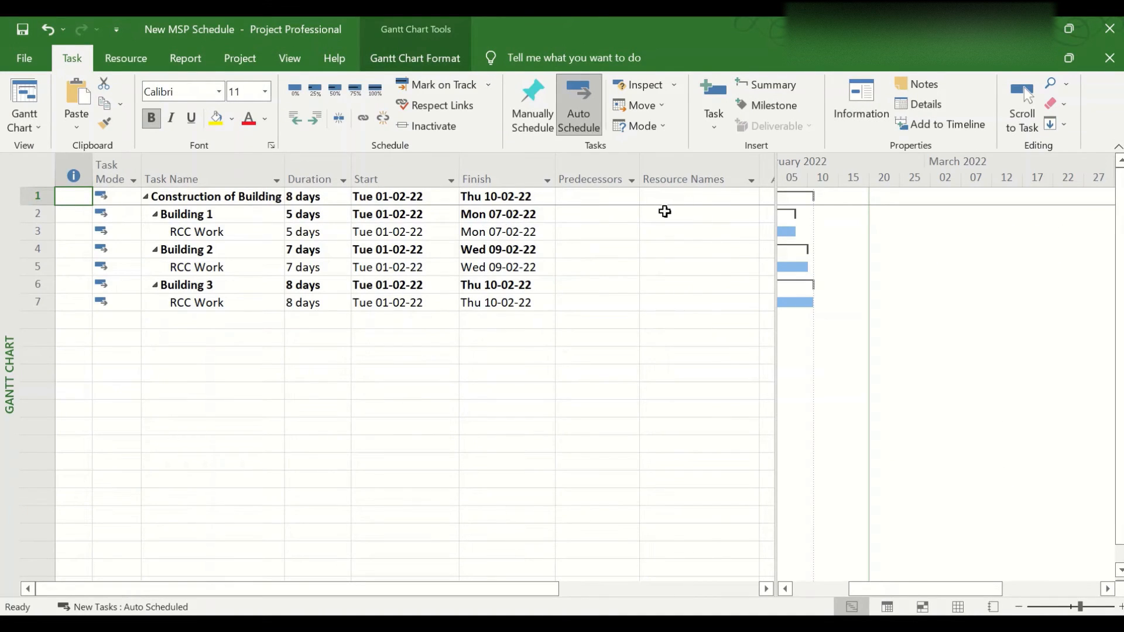
{"action": "left_click", "coordinate": [244, 236]}
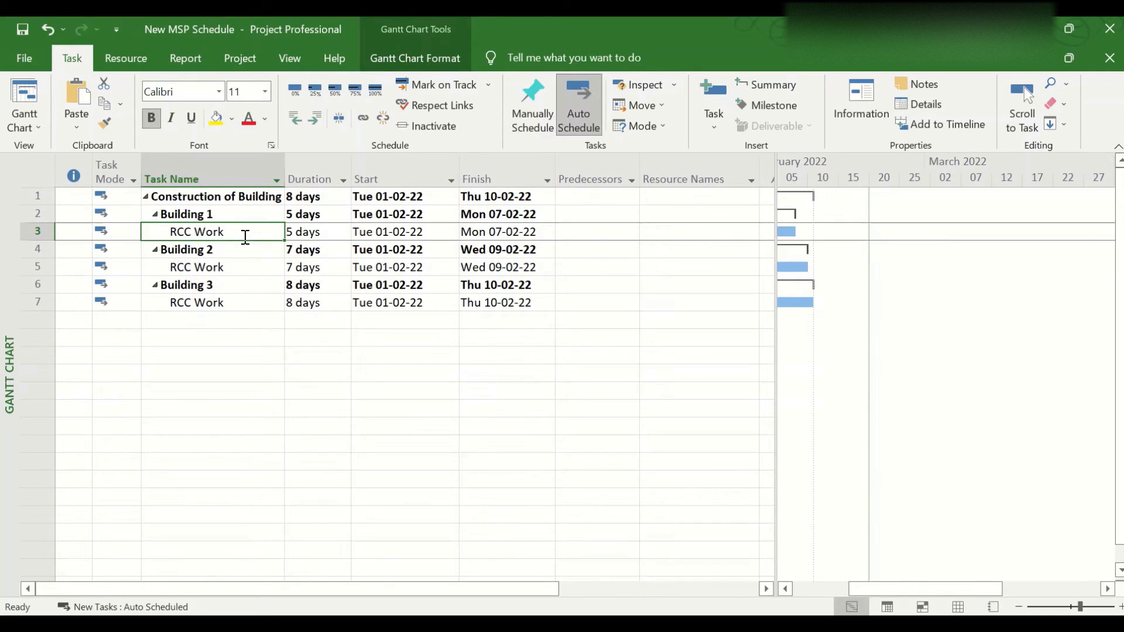
{"action": "key", "text": "Tab"}
{"action": "key", "text": "Tab"}
{"action": "key", "text": "Tab"}
{"action": "key", "text": "Tab"}
{"action": "key", "text": "Tab"}
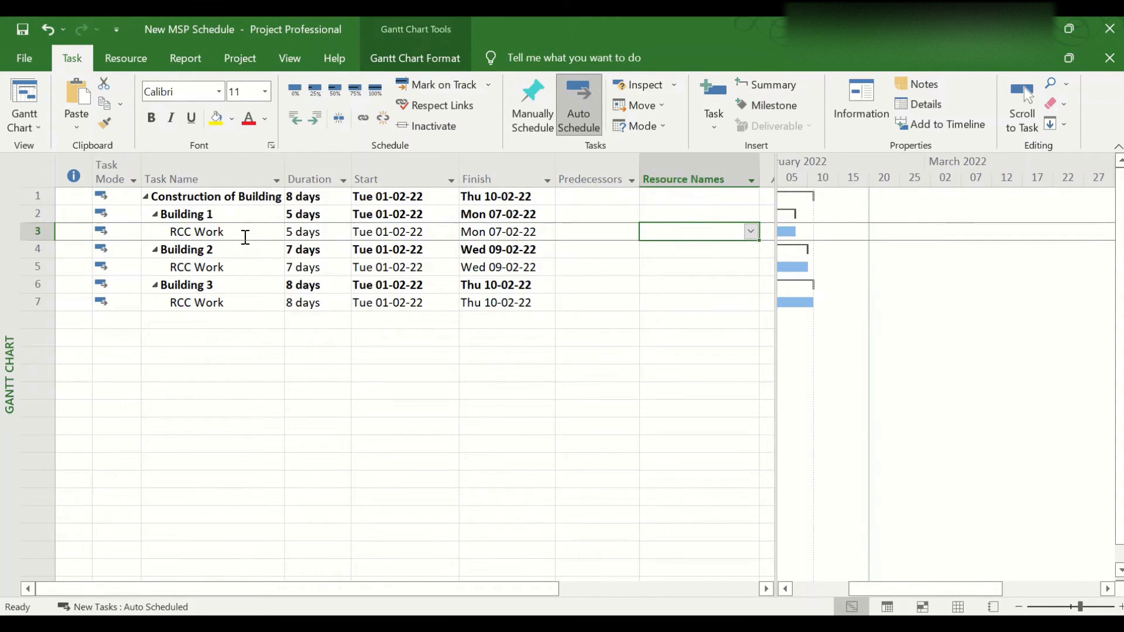
{"action": "left_click", "coordinate": [750, 233]}
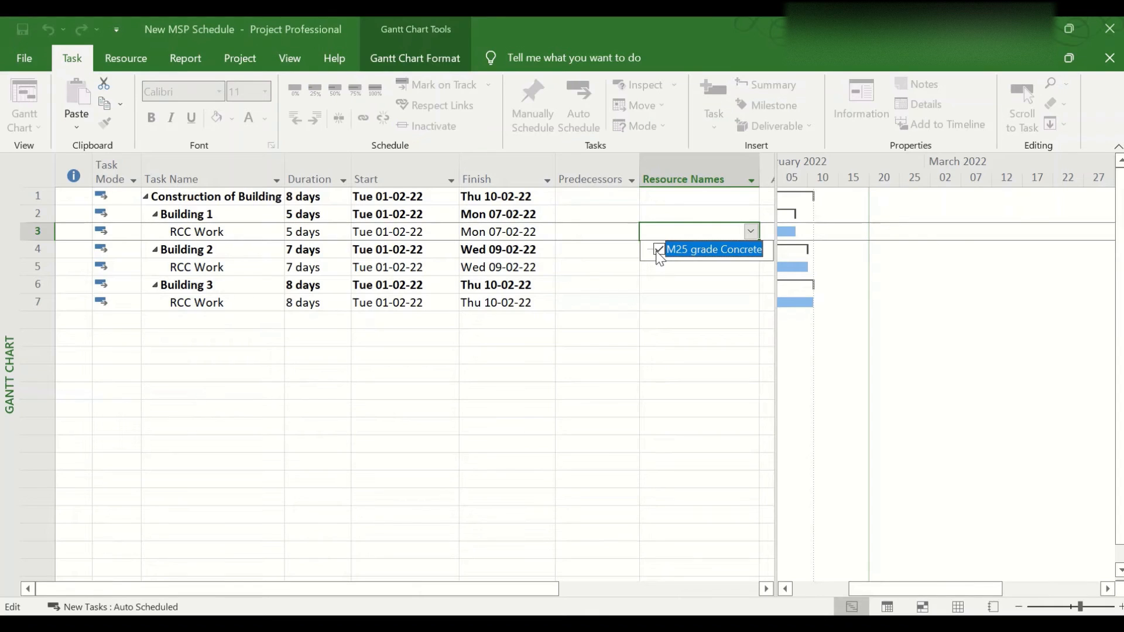
{"action": "key", "text": "Return"}
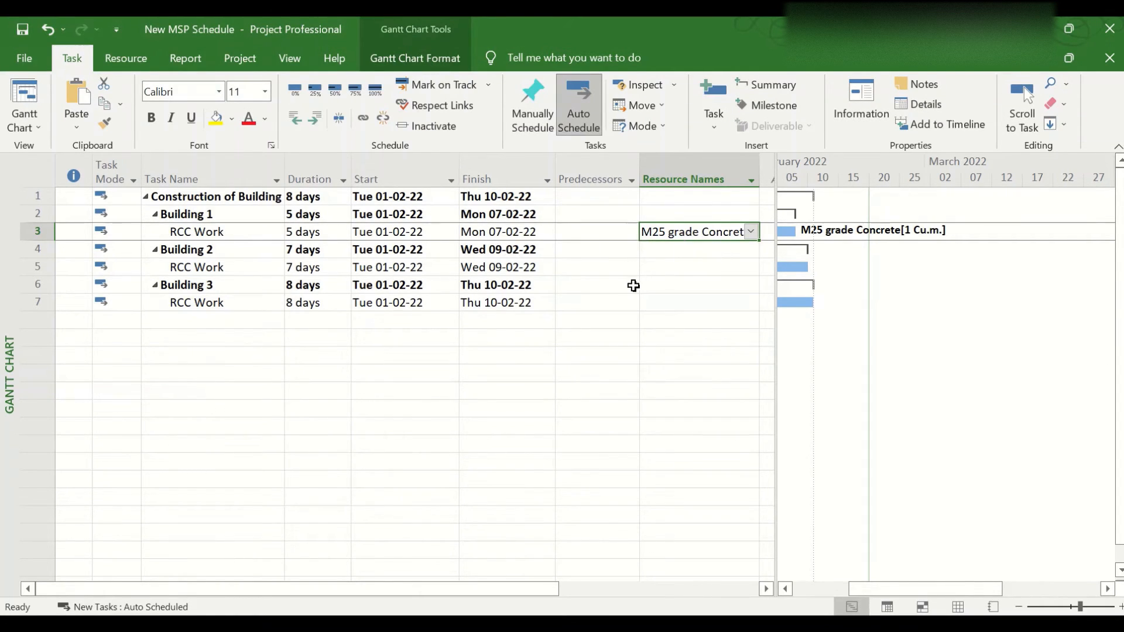
Assign the M25 grade Concrete resource to the RCC Work tasks of Building 2 and Building 3
{"action": "left_click", "coordinate": [678, 271]}
{"action": "left_click", "coordinate": [750, 267]}
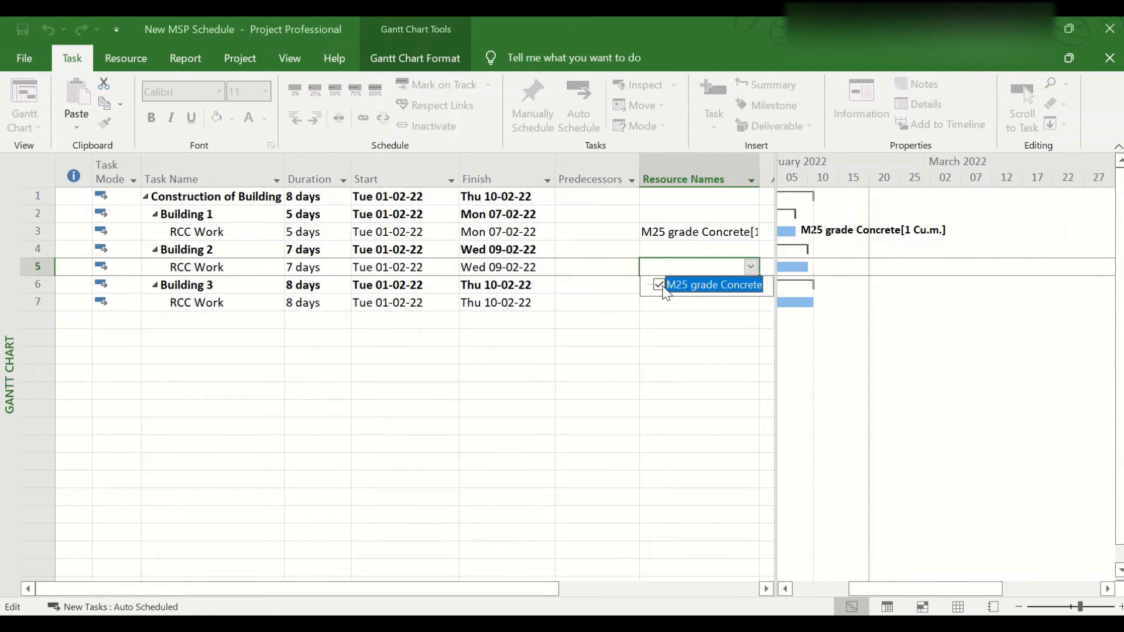
{"action": "key", "text": "Return"}
{"action": "left_click", "coordinate": [673, 308]}
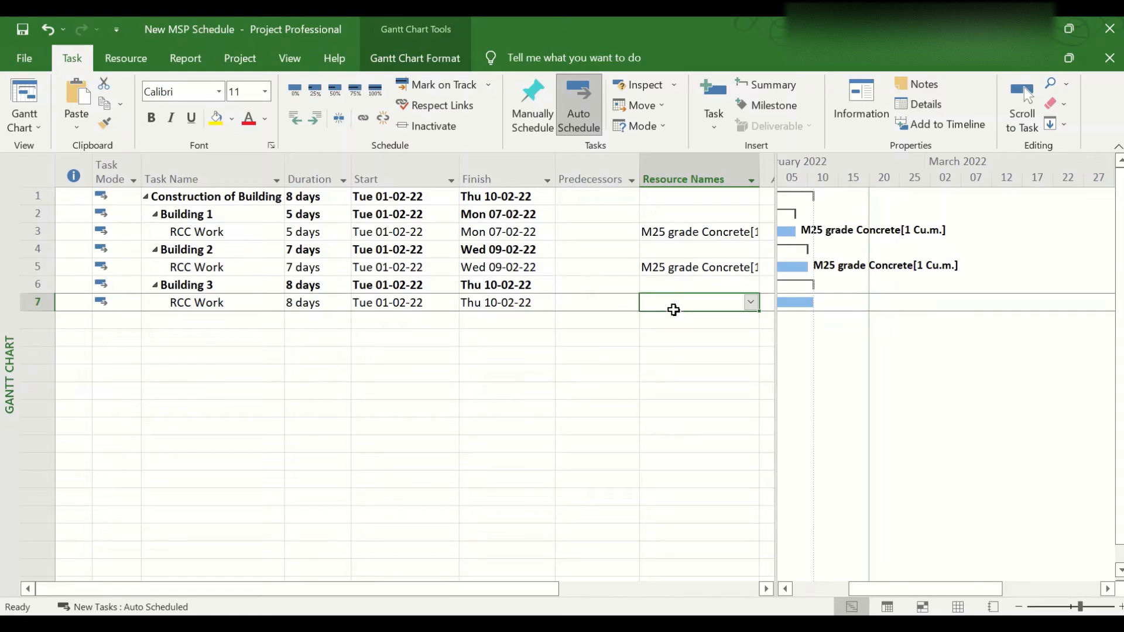
{"action": "left_click", "coordinate": [751, 302]}
{"action": "left_click", "coordinate": [659, 320]}
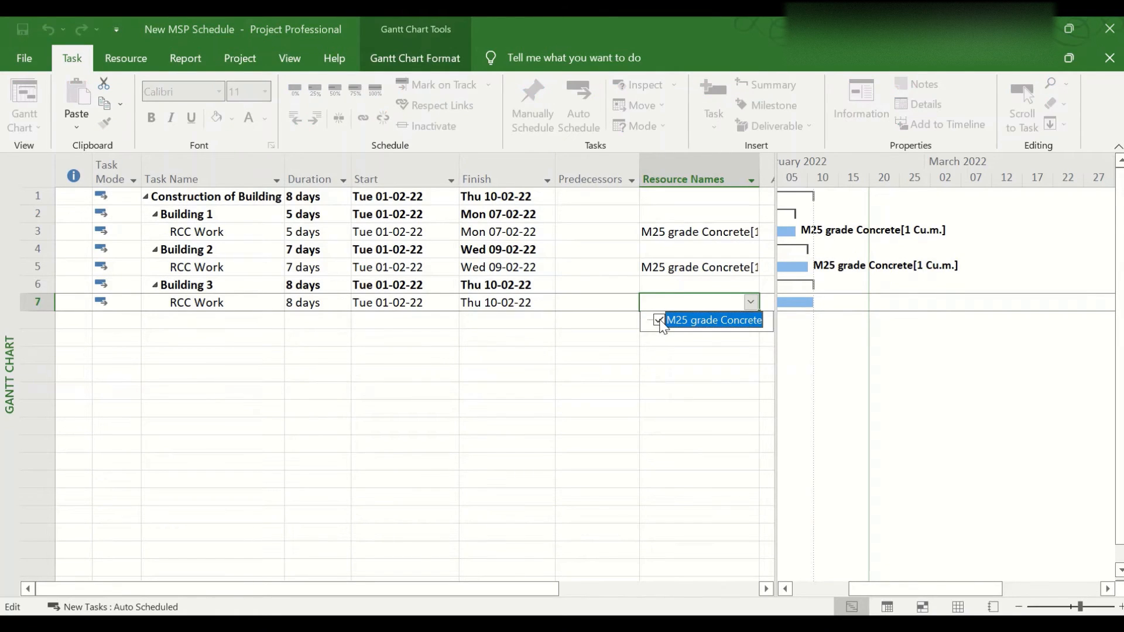
{"action": "key", "text": "Return"}
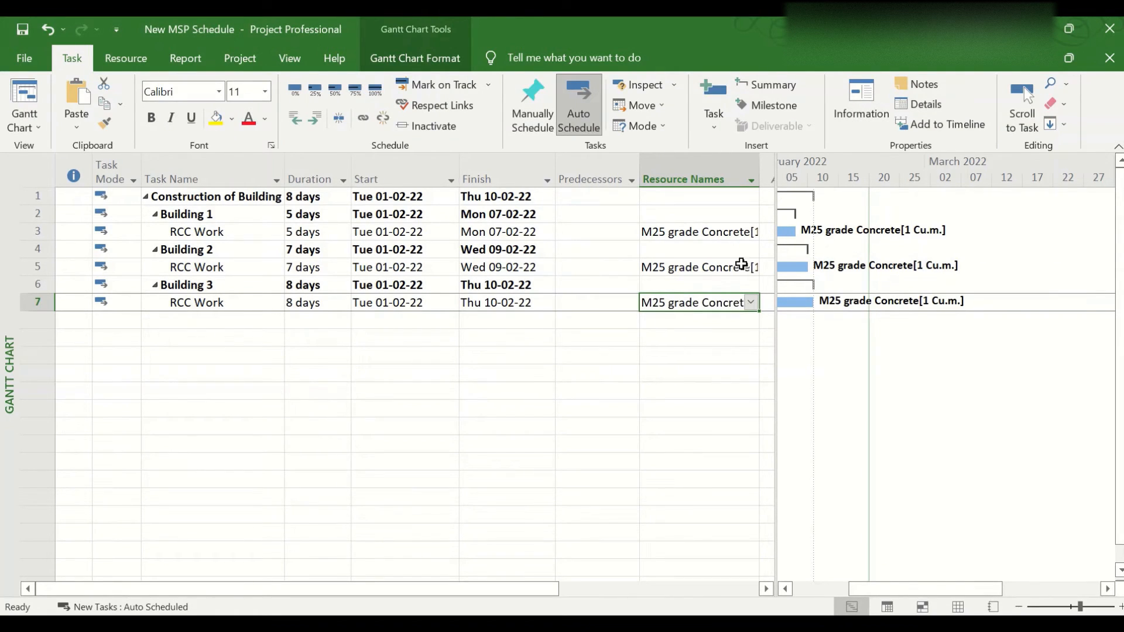
Widen the task table and its Resource Names column so the full resource assignments fit
{"action": "left_click_drag", "start_coordinate": [776, 256], "coordinate": [807, 256]}
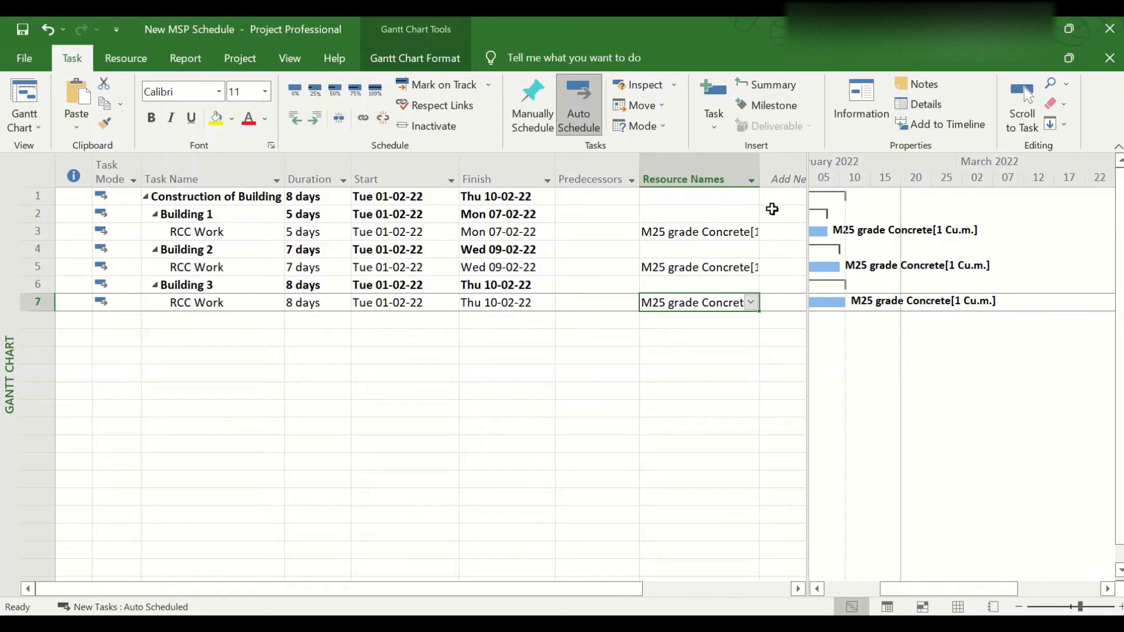
{"action": "left_click_drag", "start_coordinate": [759, 179], "coordinate": [783, 178]}
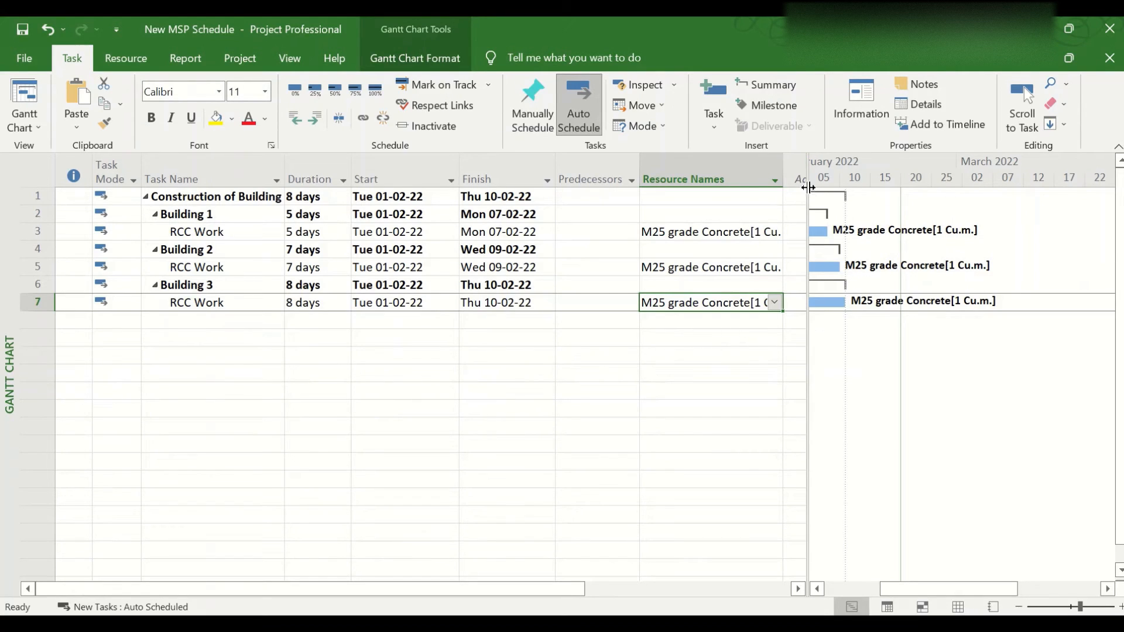
{"action": "left_click_drag", "start_coordinate": [808, 192], "coordinate": [848, 192]}
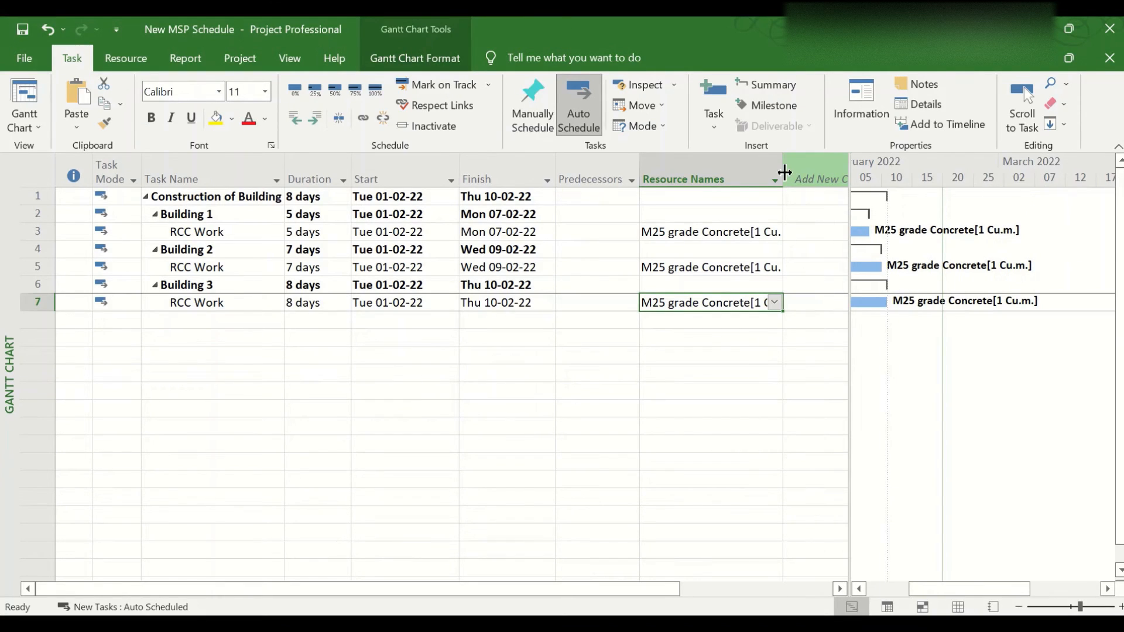
{"action": "left_click_drag", "start_coordinate": [784, 175], "coordinate": [819, 183]}
Set the M25 grade Concrete units of Building 1's RCC Work to 300 Cu.m. in its task information
{"action": "left_click", "coordinate": [753, 229]}
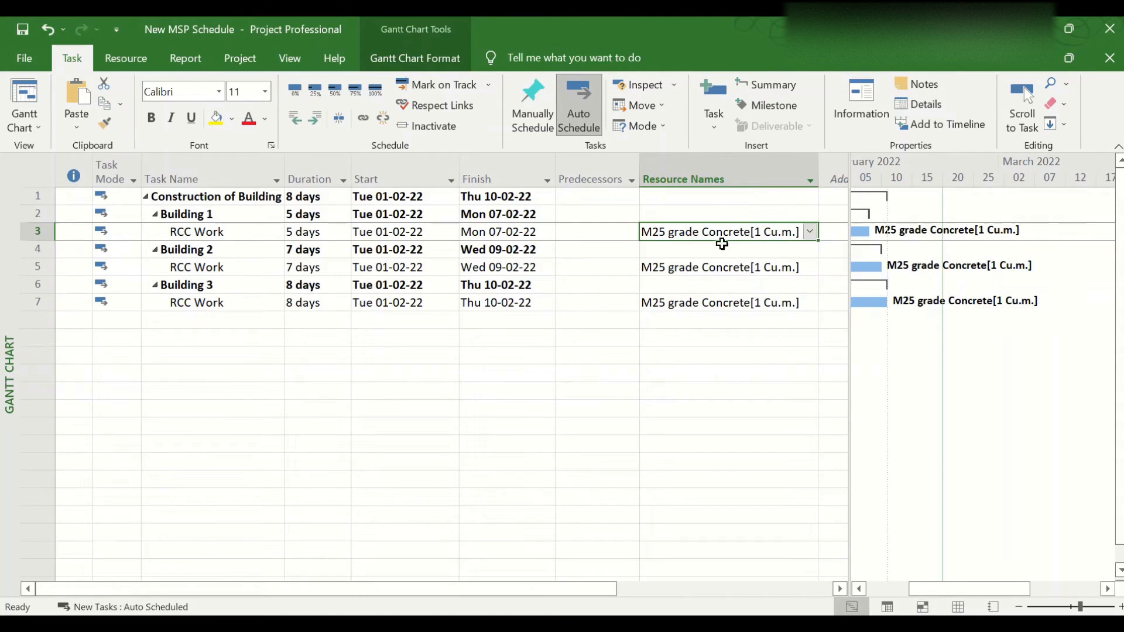
{"action": "double_click", "coordinate": [762, 232]}
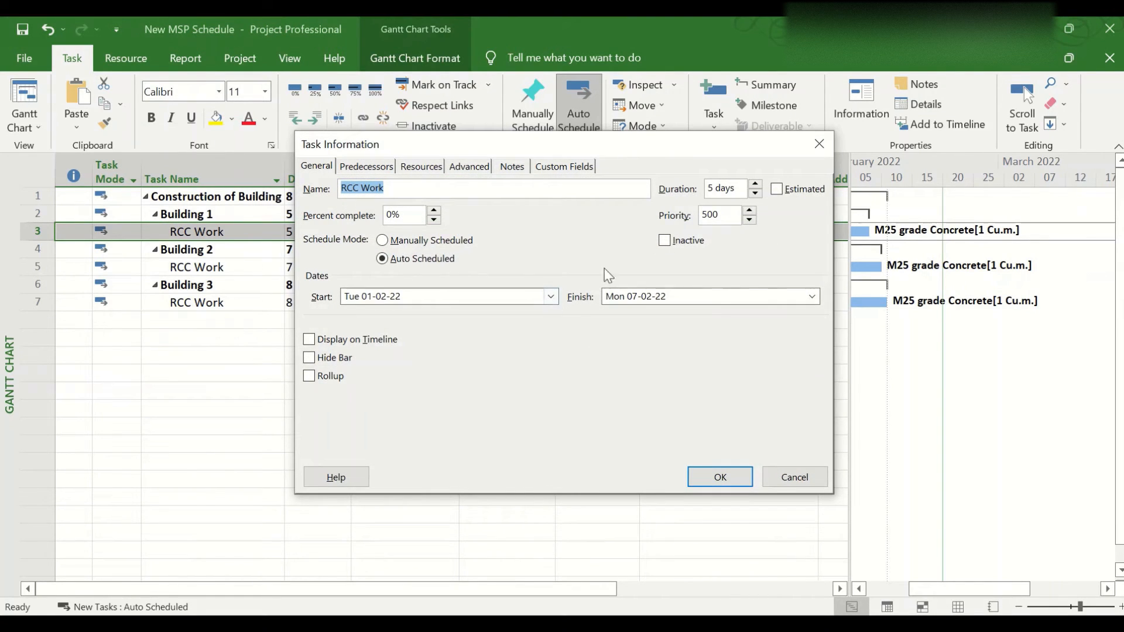
{"action": "left_click", "coordinate": [420, 167]}
{"action": "left_click", "coordinate": [572, 235]}
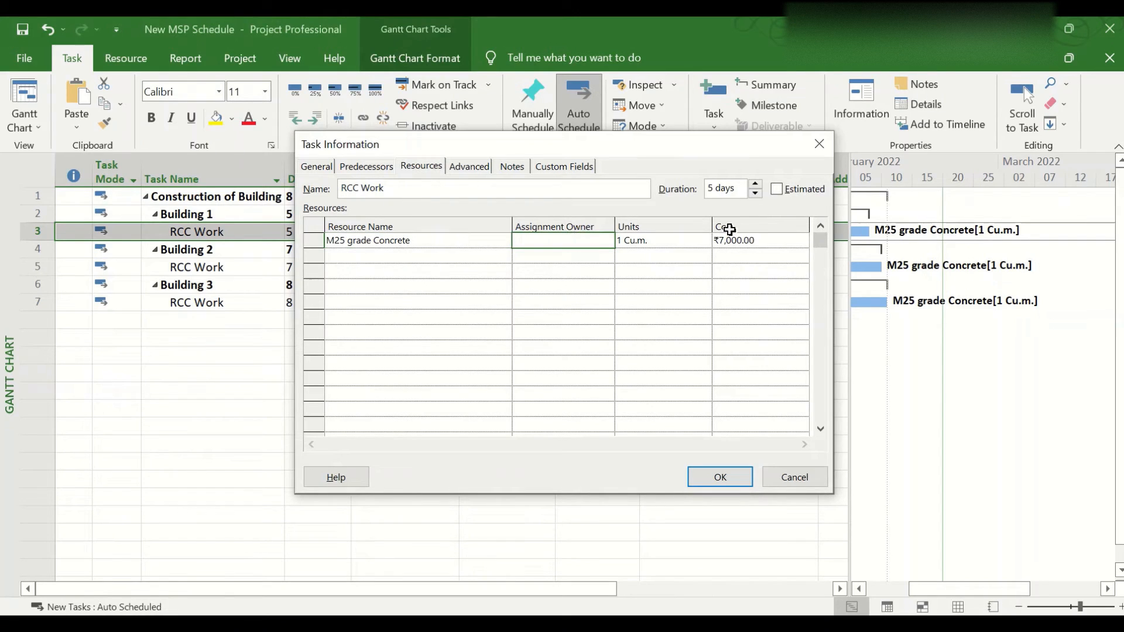
{"action": "left_click", "coordinate": [638, 240]}
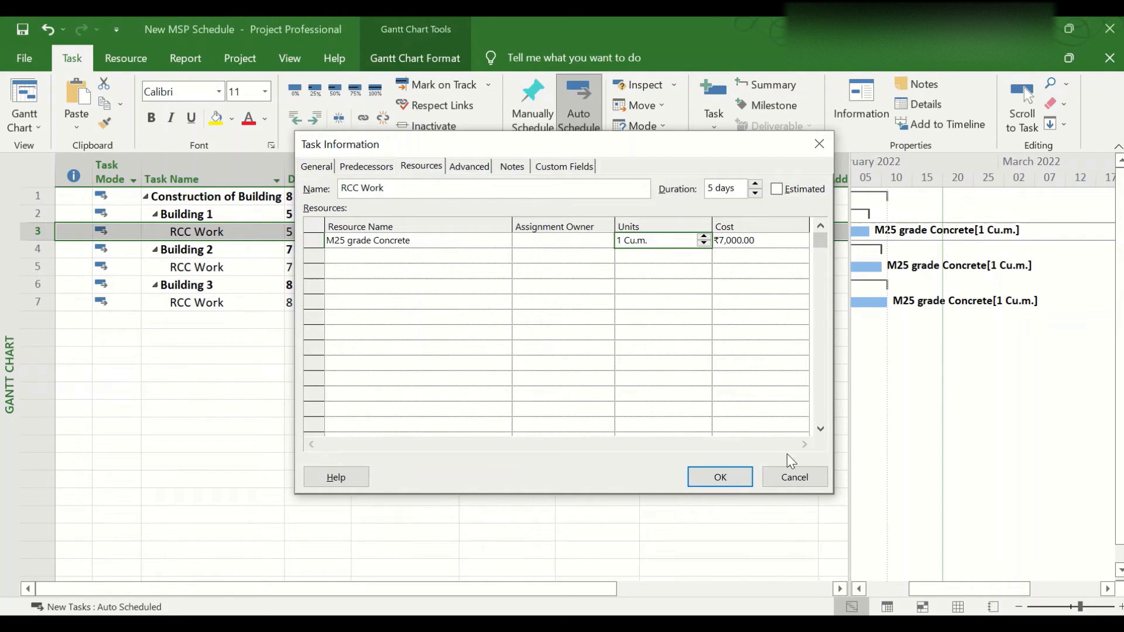
{"action": "left_click", "coordinate": [703, 236]}
{"action": "left_click", "coordinate": [704, 236]}
{"action": "type", "text": "300"}
{"action": "left_click", "coordinate": [637, 265]}
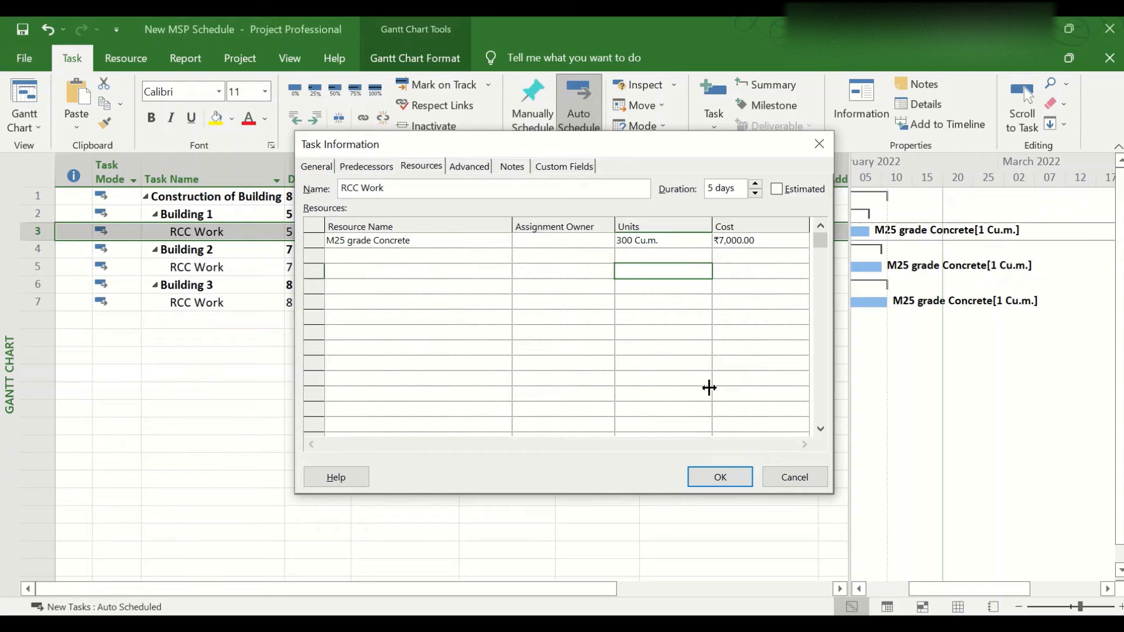
{"action": "left_click", "coordinate": [720, 477]}
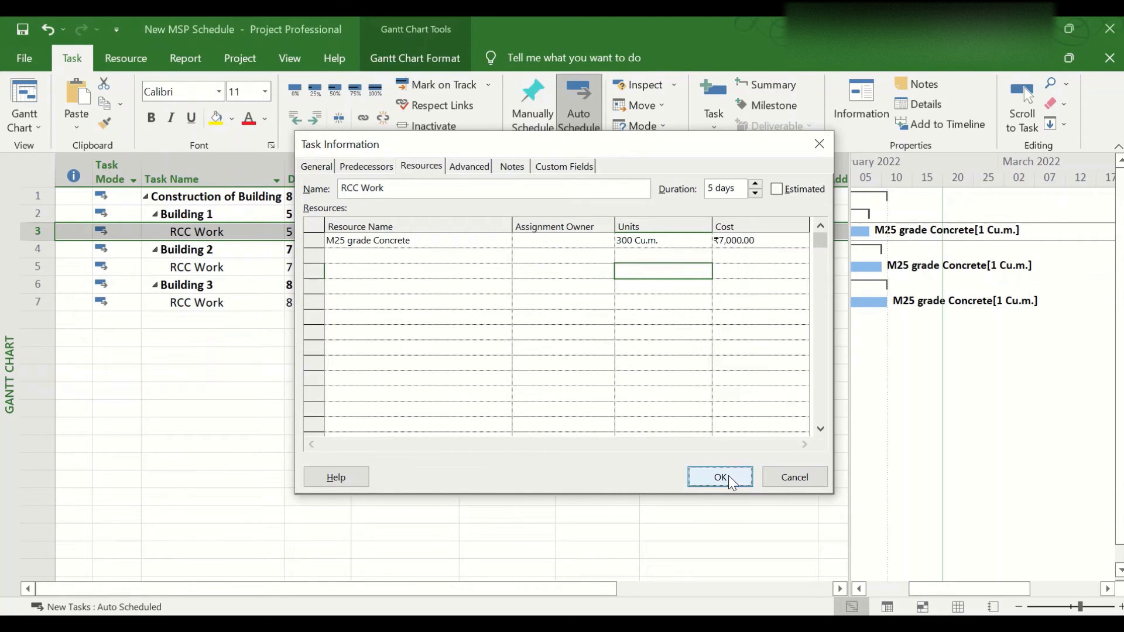
{"action": "double_click", "coordinate": [748, 266]}
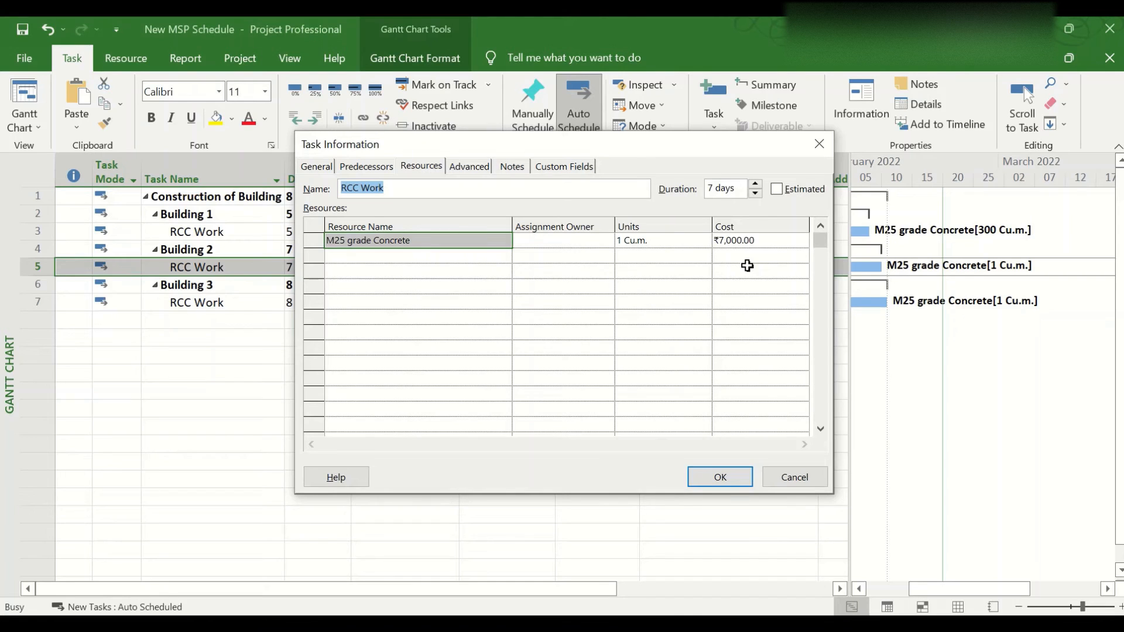
{"action": "left_click", "coordinate": [819, 143]}
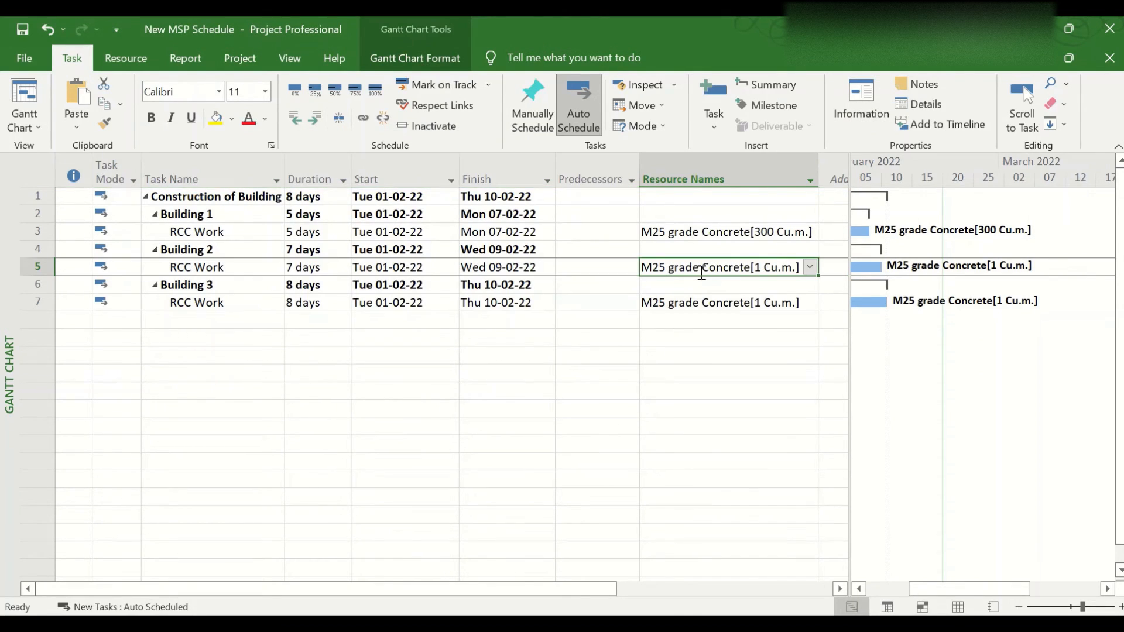
{"action": "left_click", "coordinate": [764, 267]}
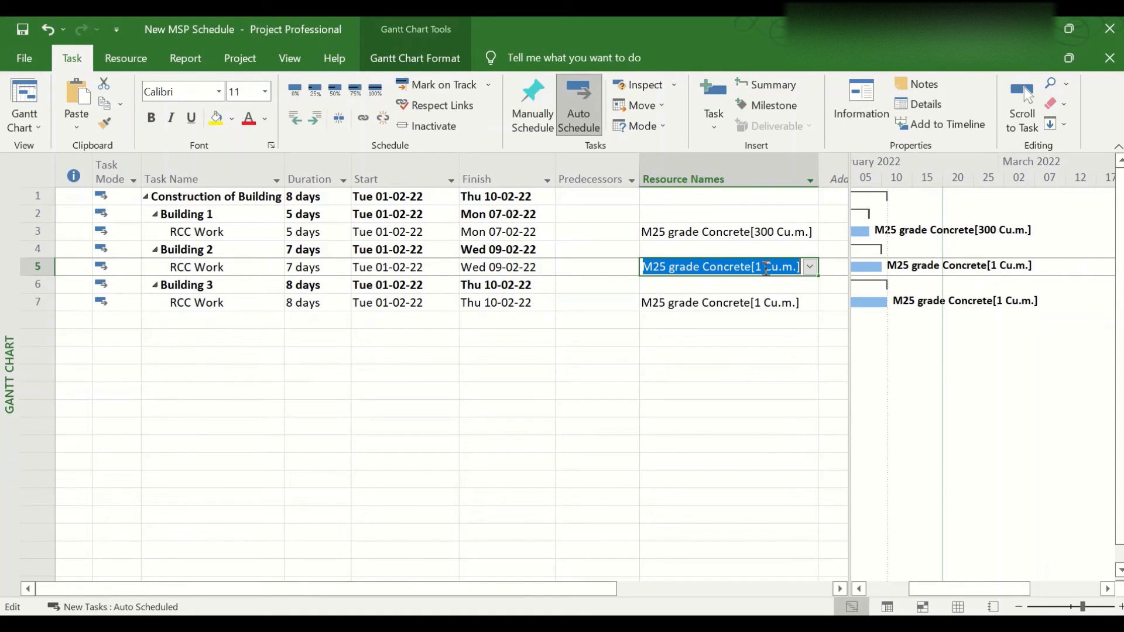
{"action": "left_click", "coordinate": [625, 261]}
{"action": "left_click", "coordinate": [658, 259]}
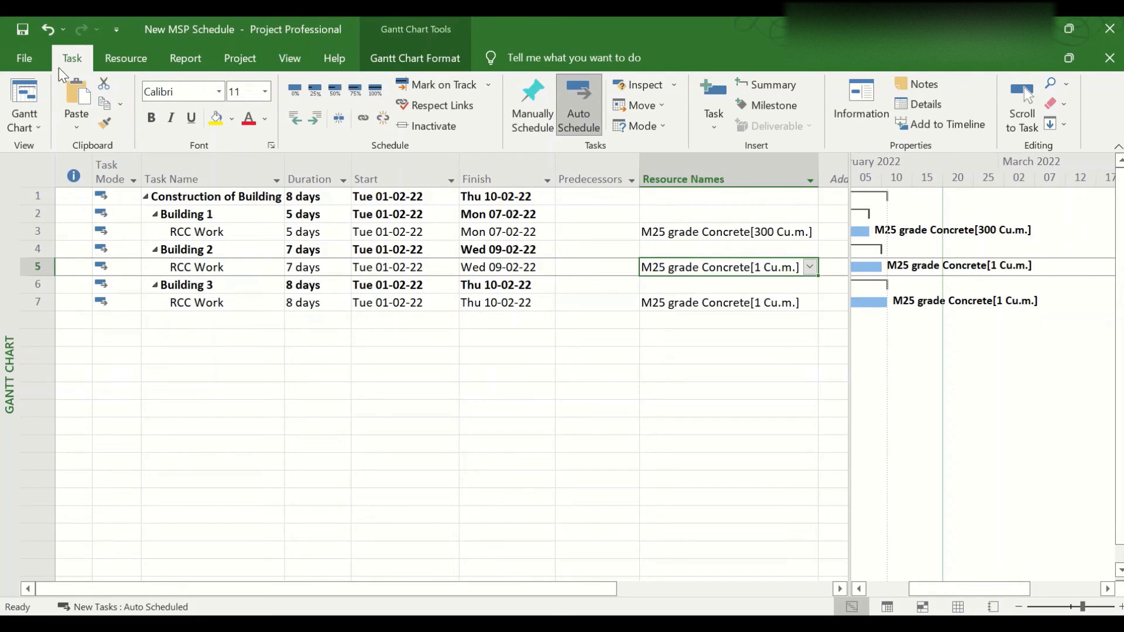
Show the task details form and set the M25 grade Concrete work of Building 2's RCC Work to 400 Cu.m
{"action": "left_click", "coordinate": [923, 108]}
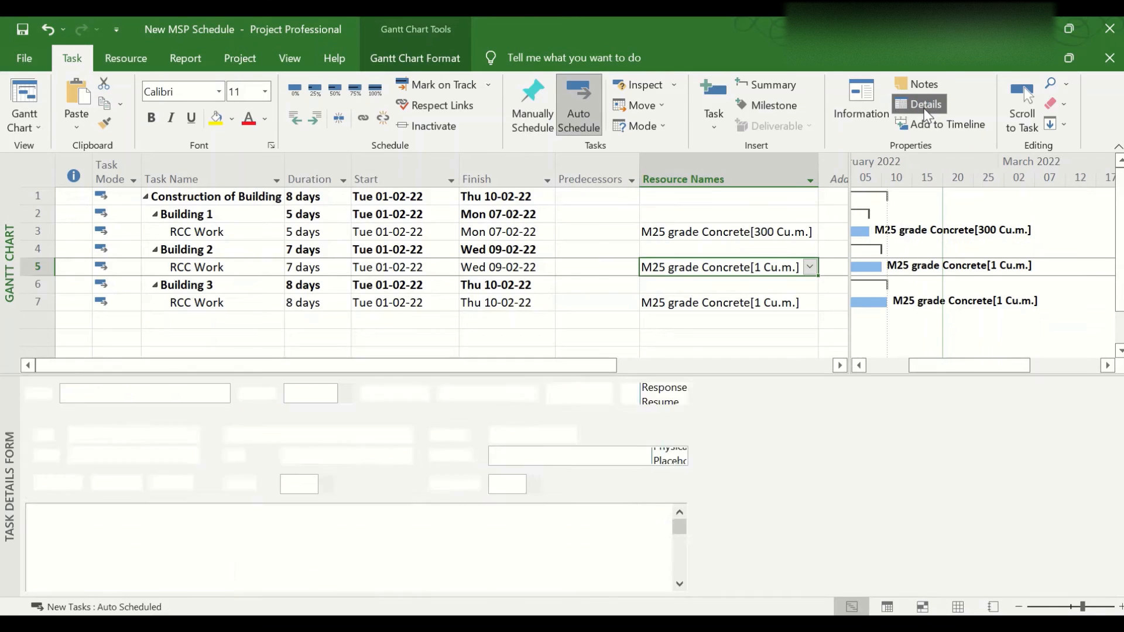
{"action": "left_click", "coordinate": [163, 528]}
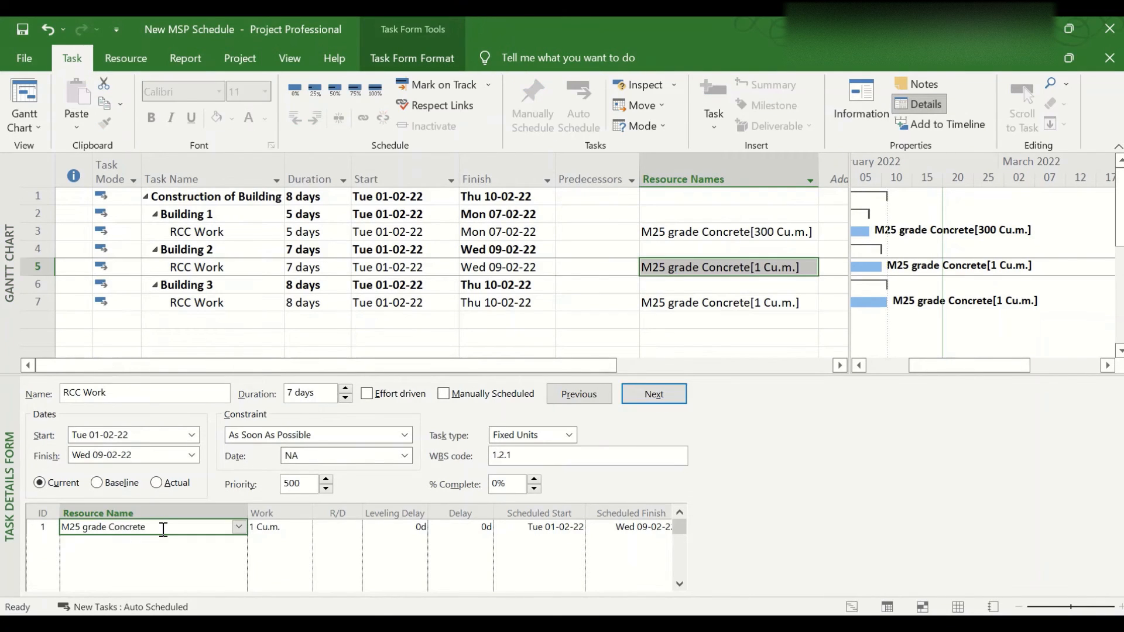
{"action": "left_click", "coordinate": [270, 530]}
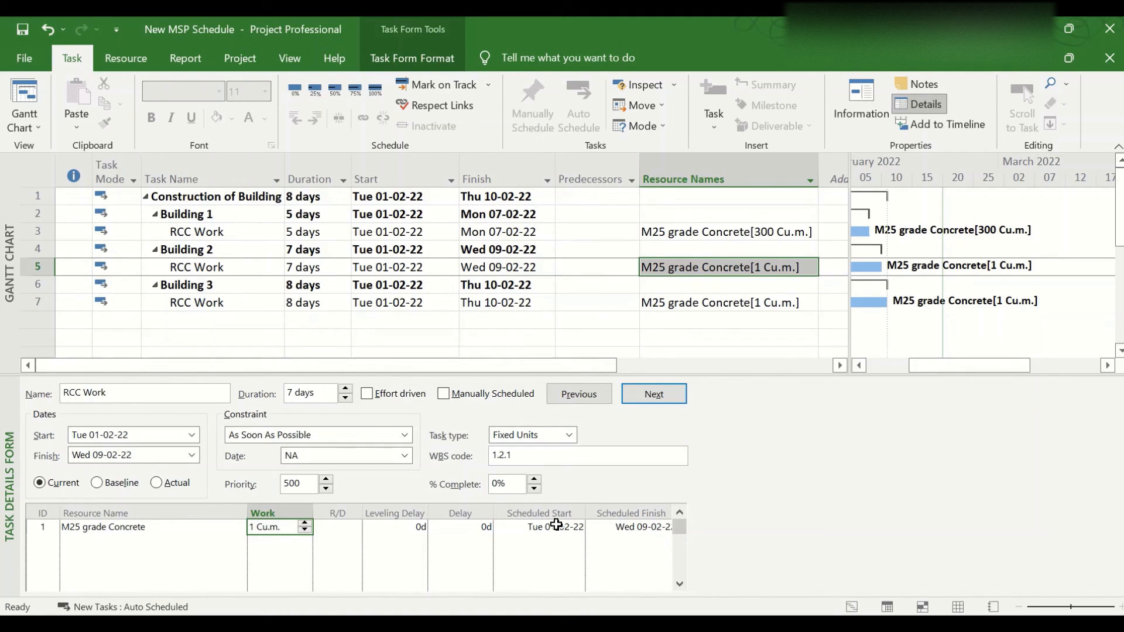
{"action": "type", "text": "400"}
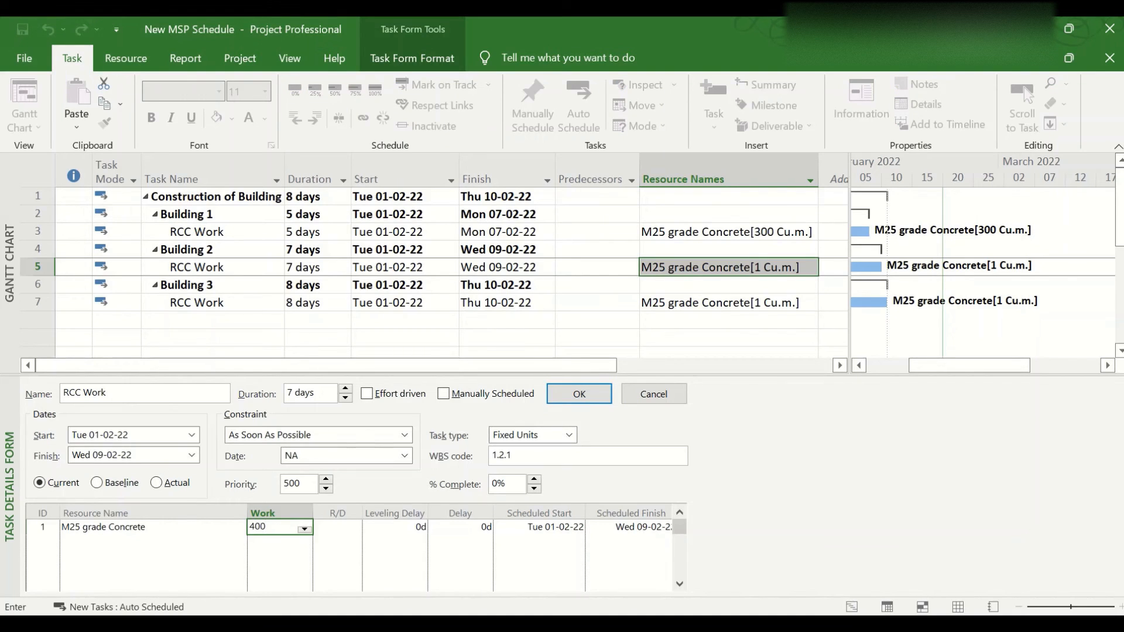
{"action": "key", "text": "Return"}
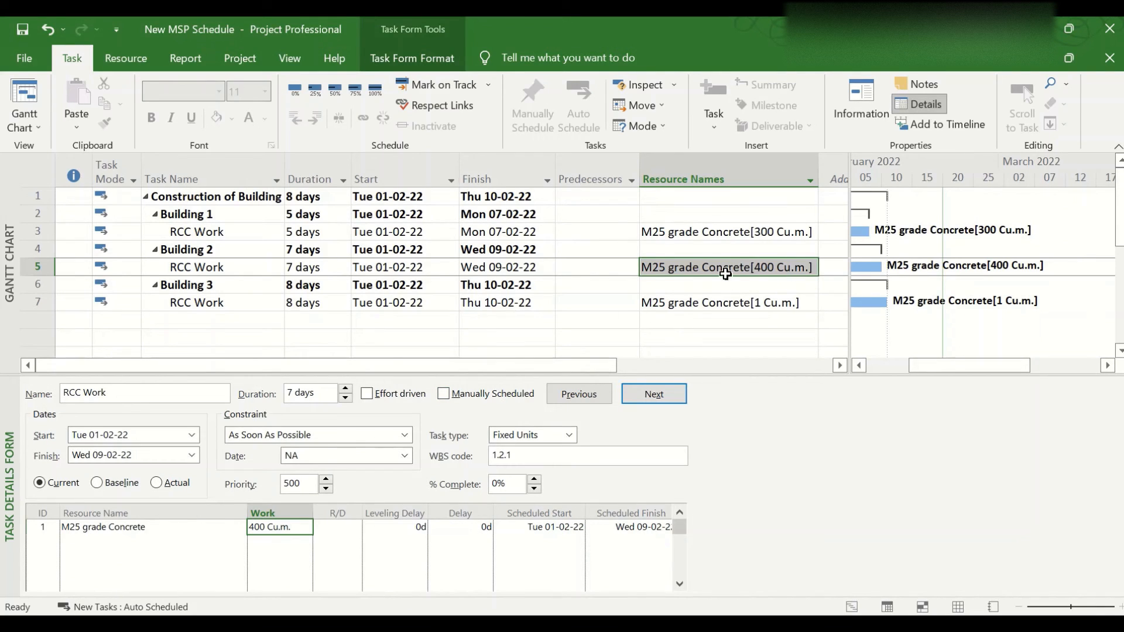
Set the M25 grade Concrete units of Building 3's RCC Work to 250 Cu.m. in its task information
{"action": "left_click", "coordinate": [711, 304]}
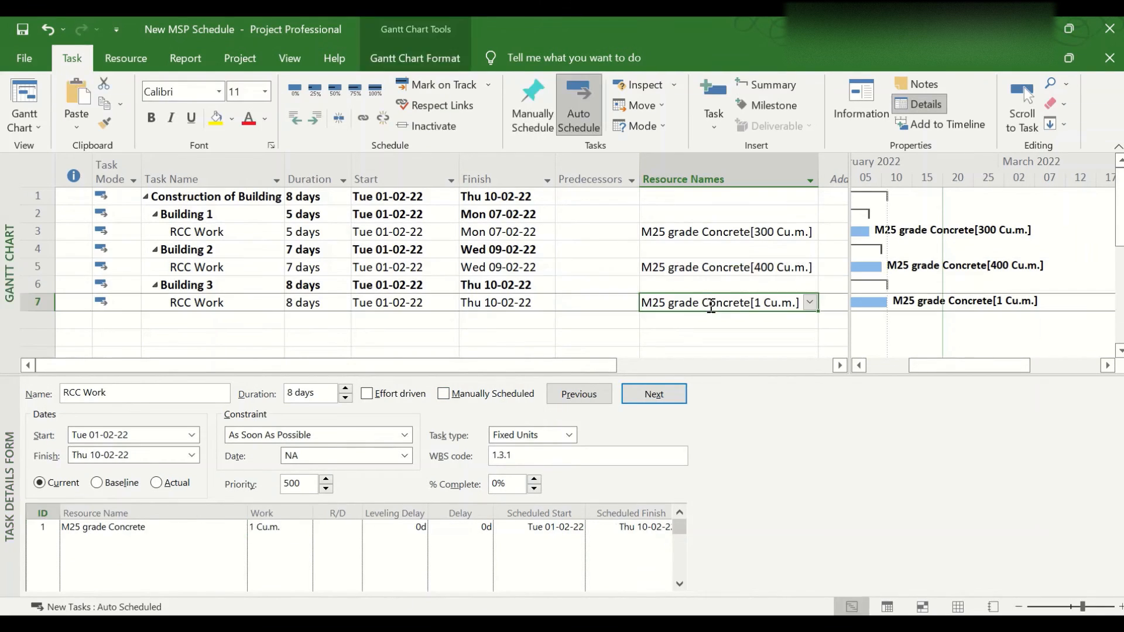
{"action": "double_click", "coordinate": [711, 304]}
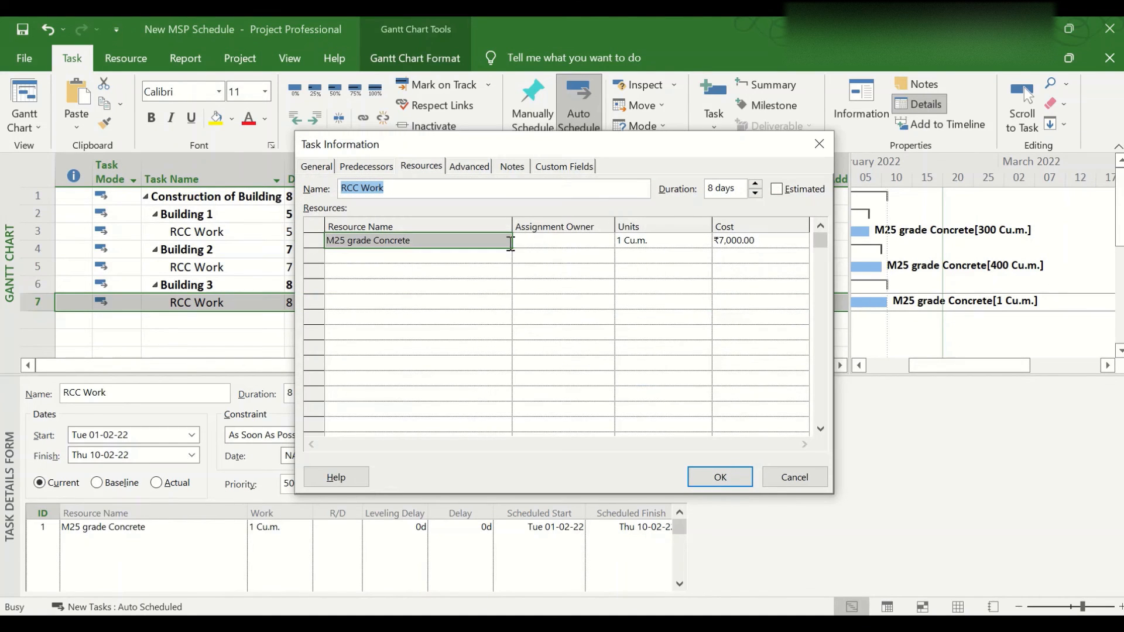
{"action": "left_click", "coordinate": [643, 238]}
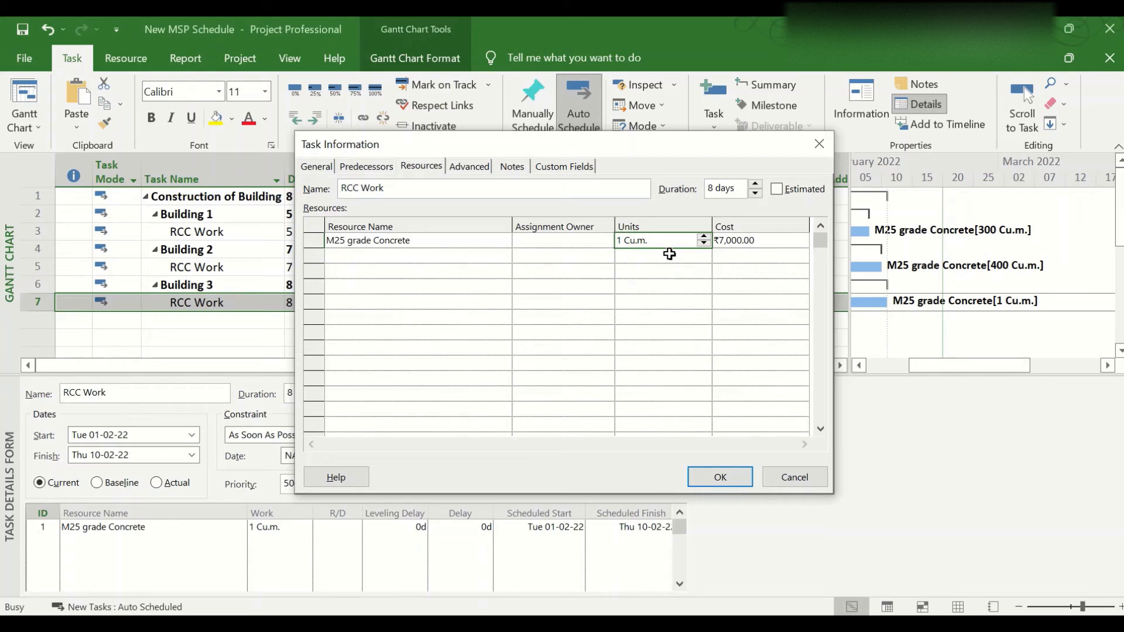
{"action": "type", "text": "250"}
{"action": "key", "text": "Return"}
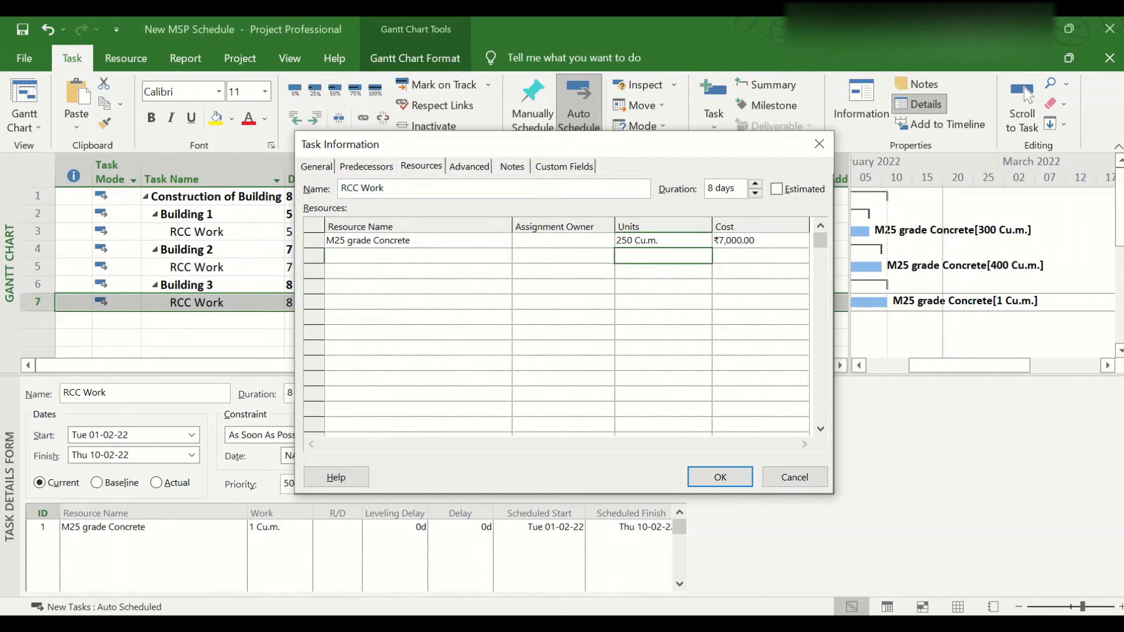
{"action": "left_click", "coordinate": [728, 472]}
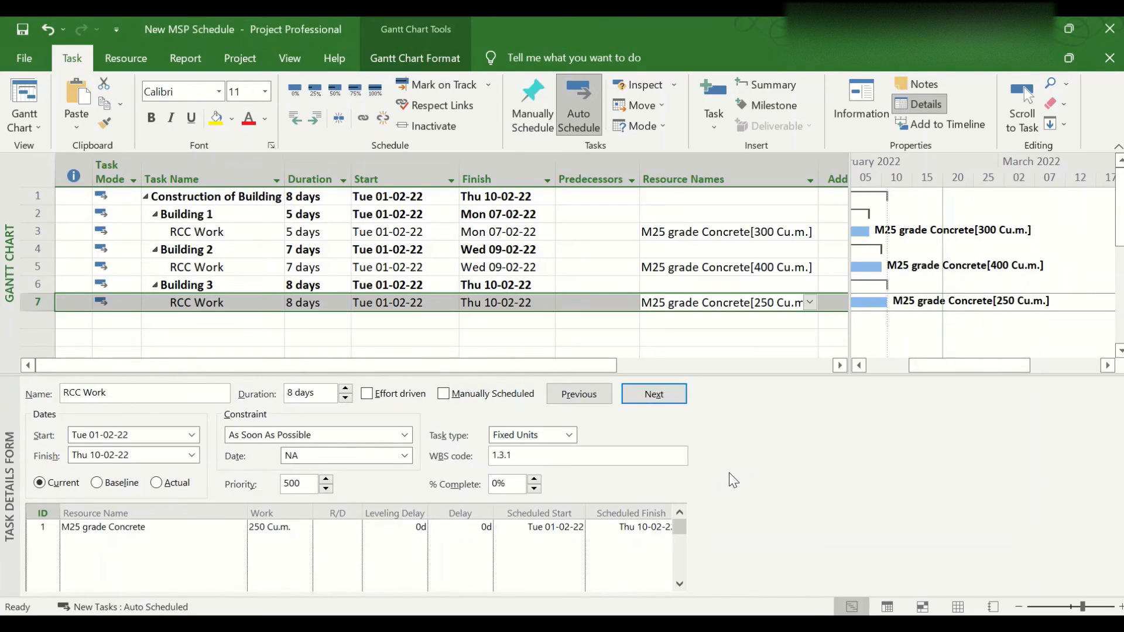
Hide the task details form and show the schedule in the Task Sheet view
{"action": "left_click", "coordinate": [667, 321]}
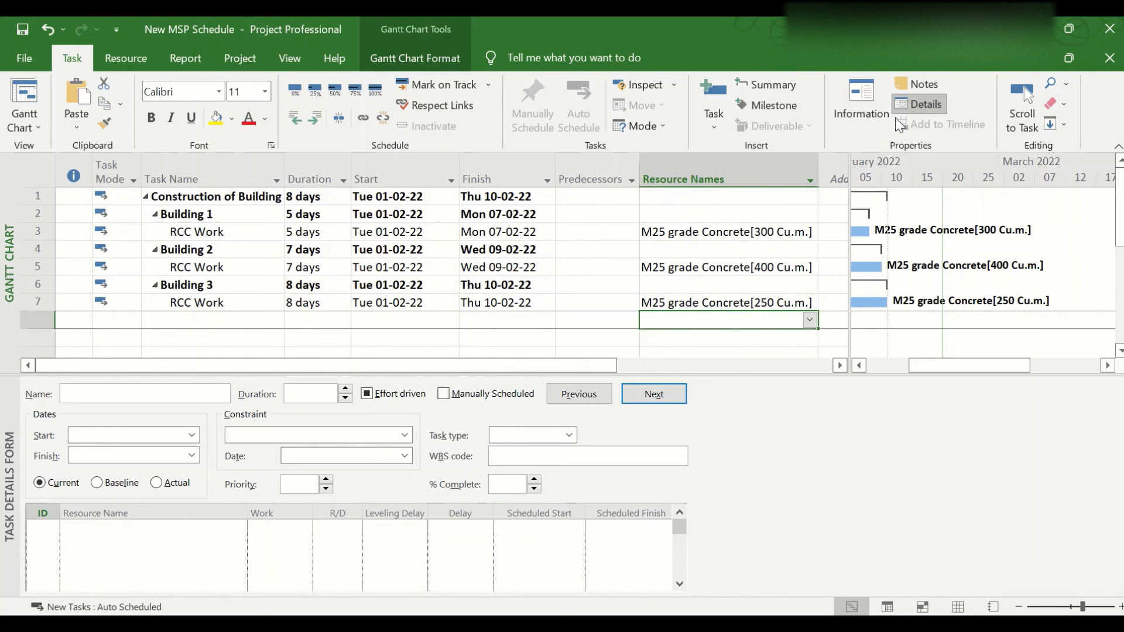
{"action": "left_click", "coordinate": [916, 106]}
{"action": "left_click", "coordinate": [544, 313]}
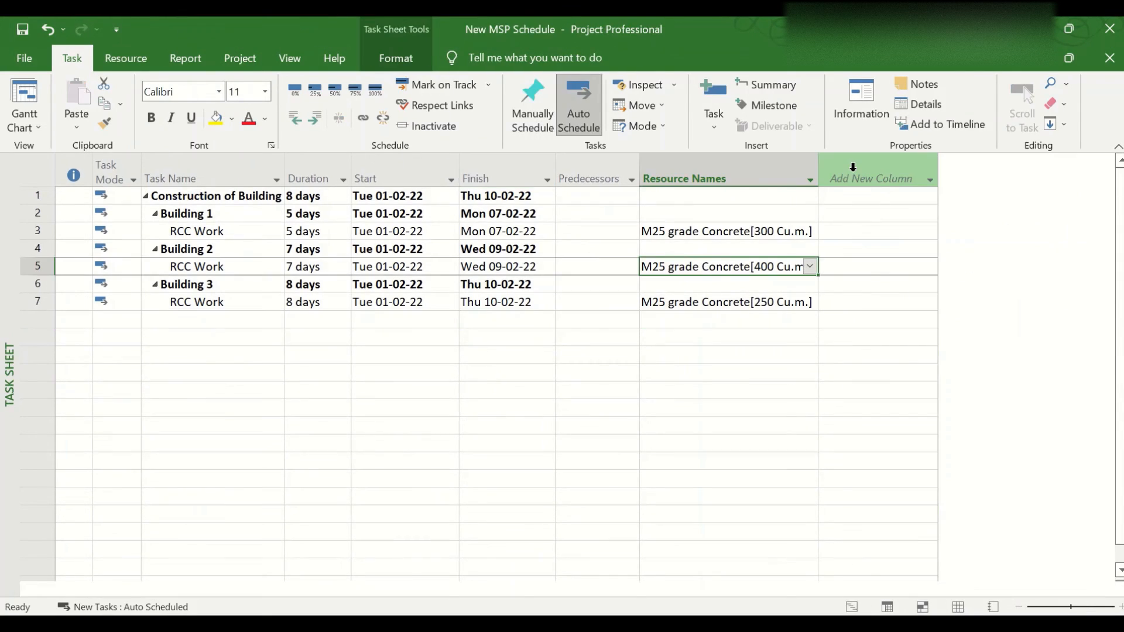
Insert a Cost column after the Resource Names column
{"action": "left_click", "coordinate": [852, 166]}
{"action": "right_click", "coordinate": [852, 174]}
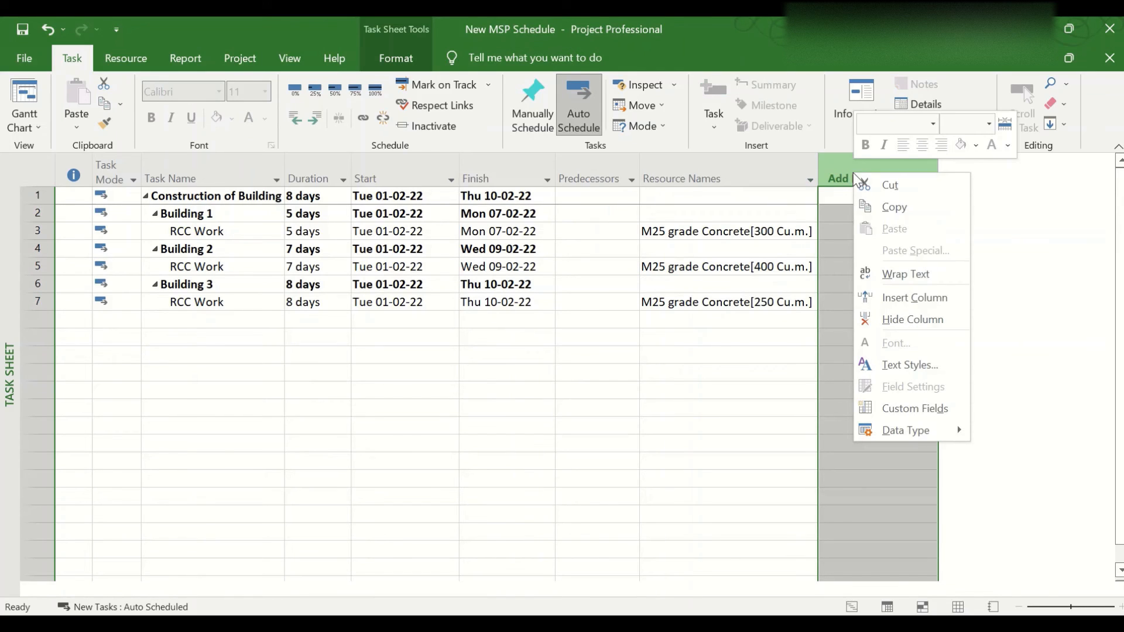
{"action": "left_click", "coordinate": [879, 295]}
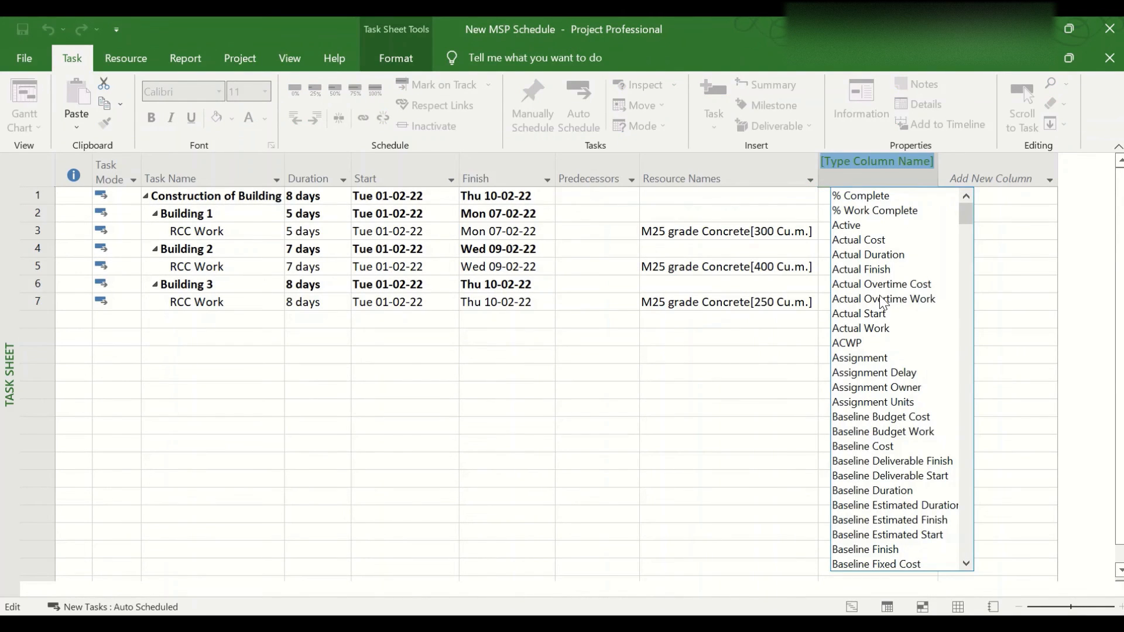
{"action": "type", "text": "cost"}
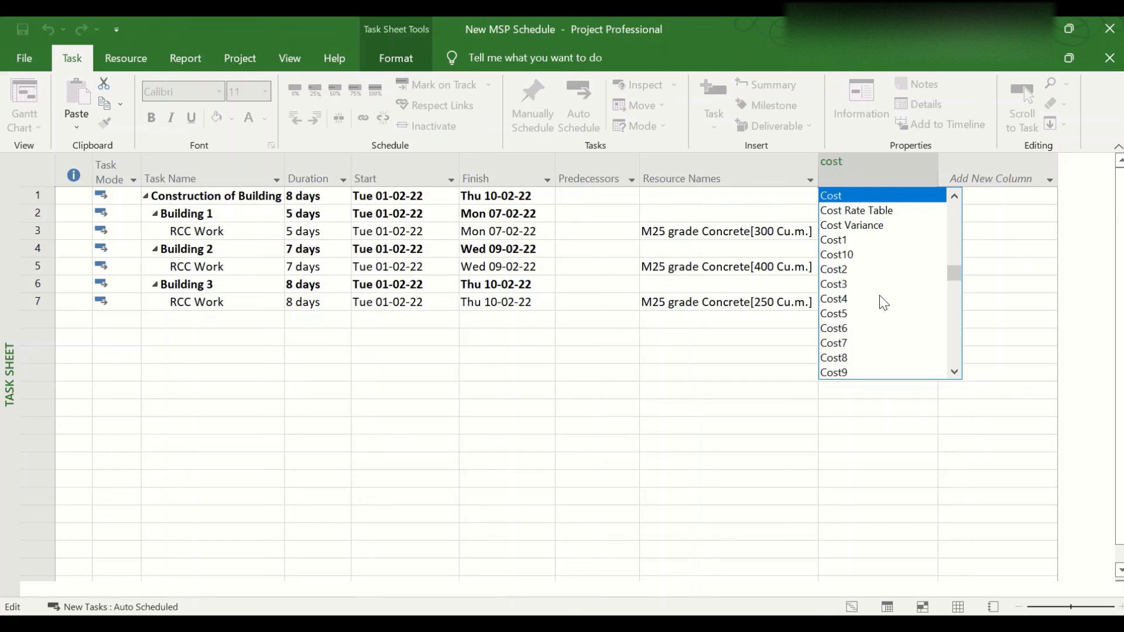
{"action": "key", "text": "Return"}
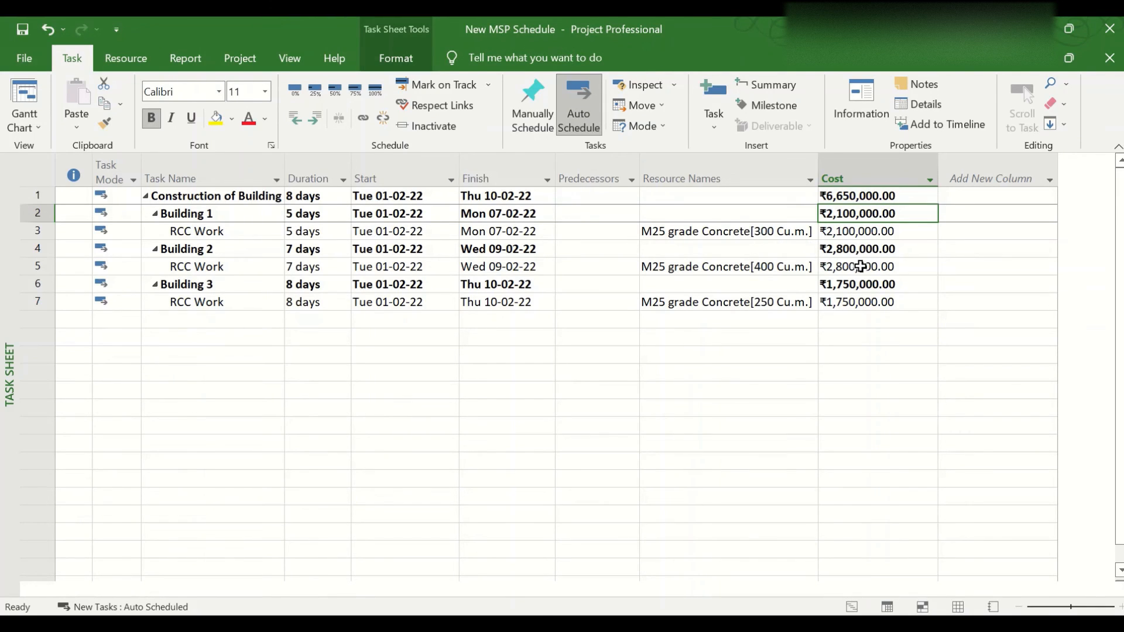
Examine the costs of the RCC Work tasks, of each building and of the whole project against the assigned concrete quantities
{"action": "left_click", "coordinate": [864, 238]}
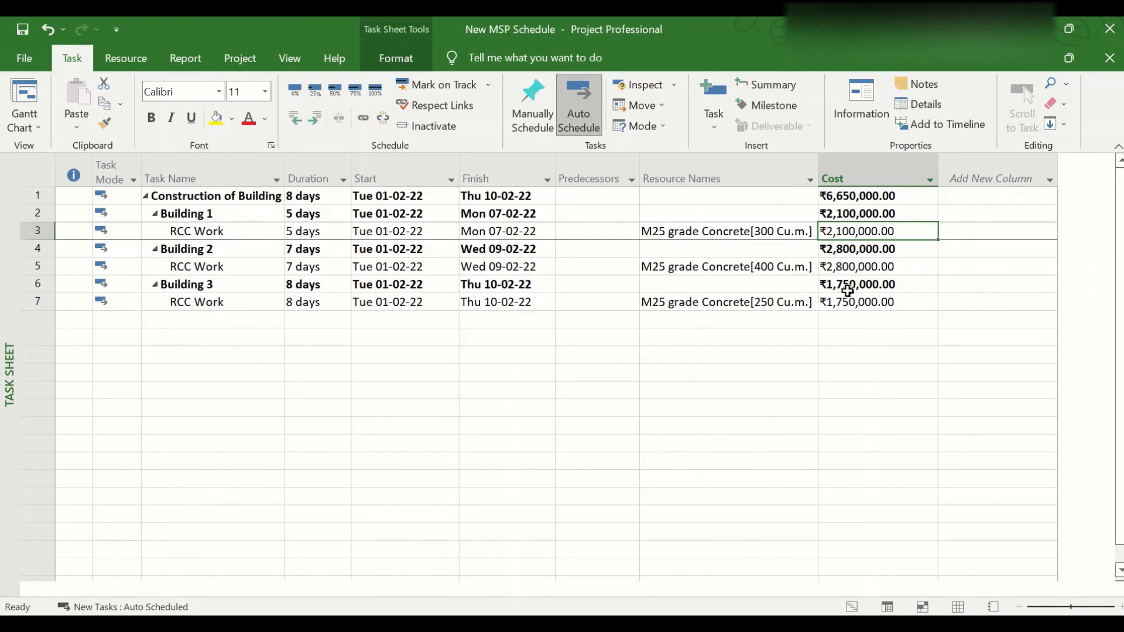
{"action": "left_click", "coordinate": [872, 195]}
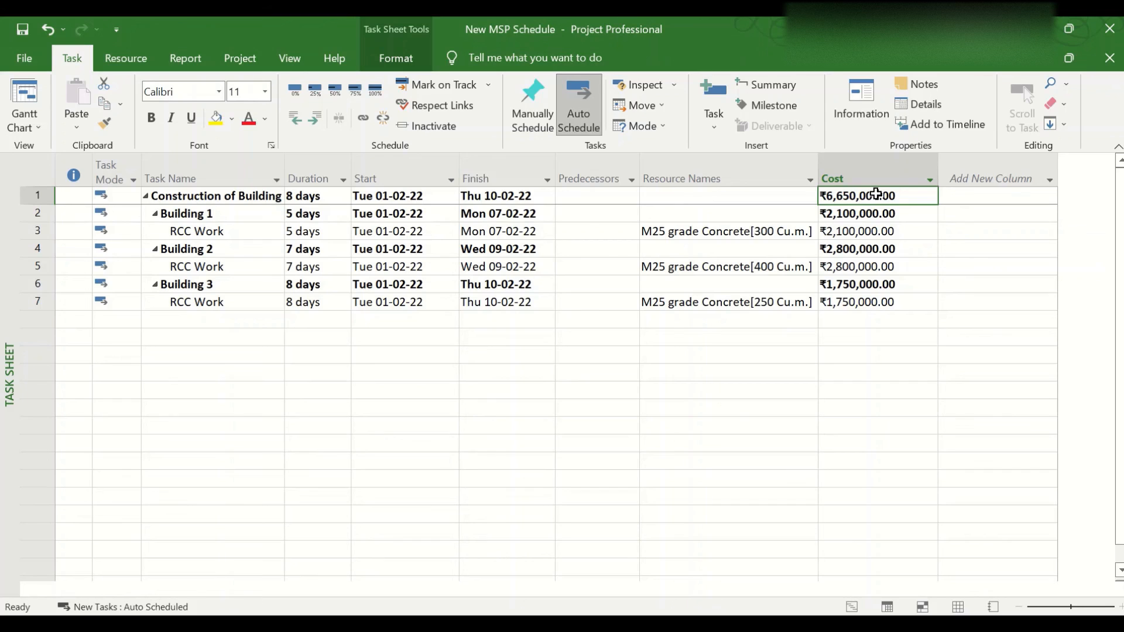
{"action": "left_click", "coordinate": [703, 232]}
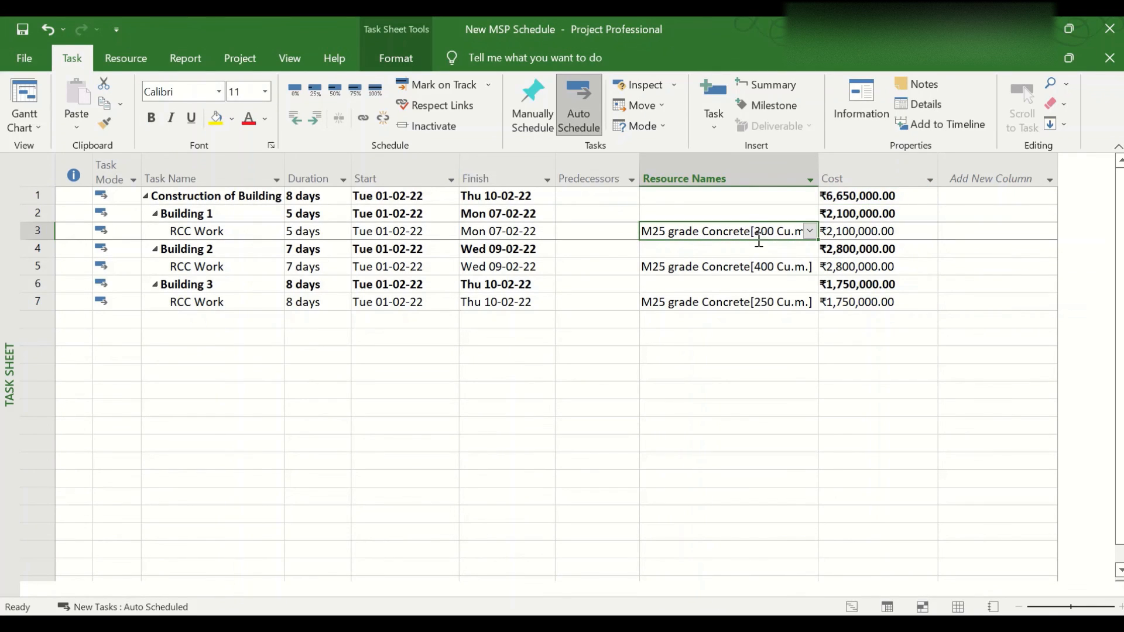
{"action": "left_click", "coordinate": [858, 234]}
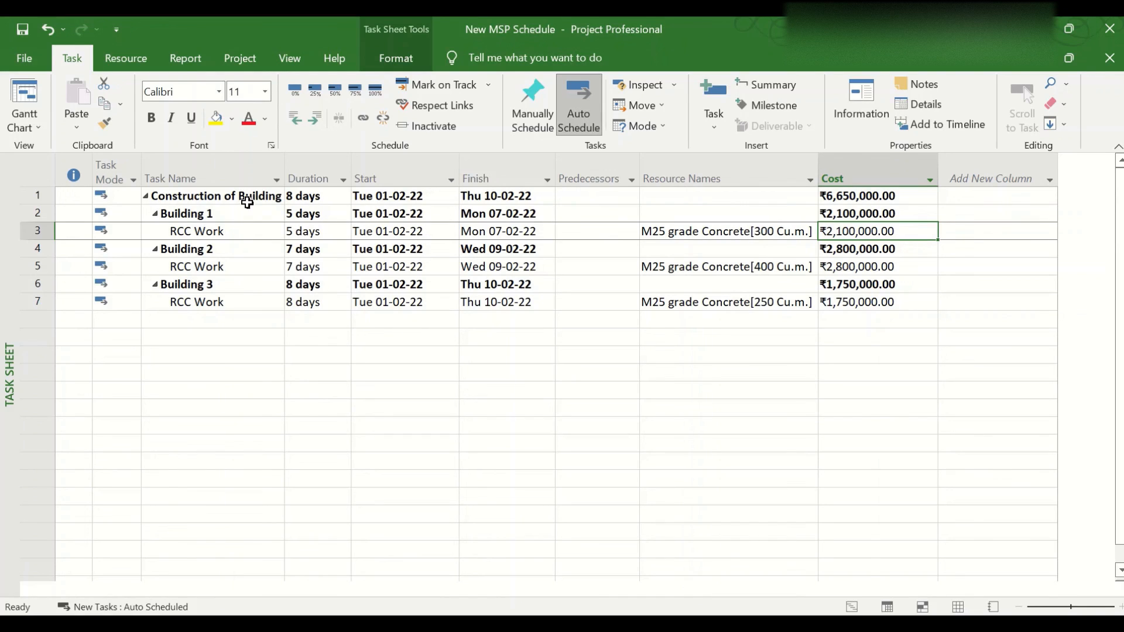
{"action": "left_click", "coordinate": [861, 216]}
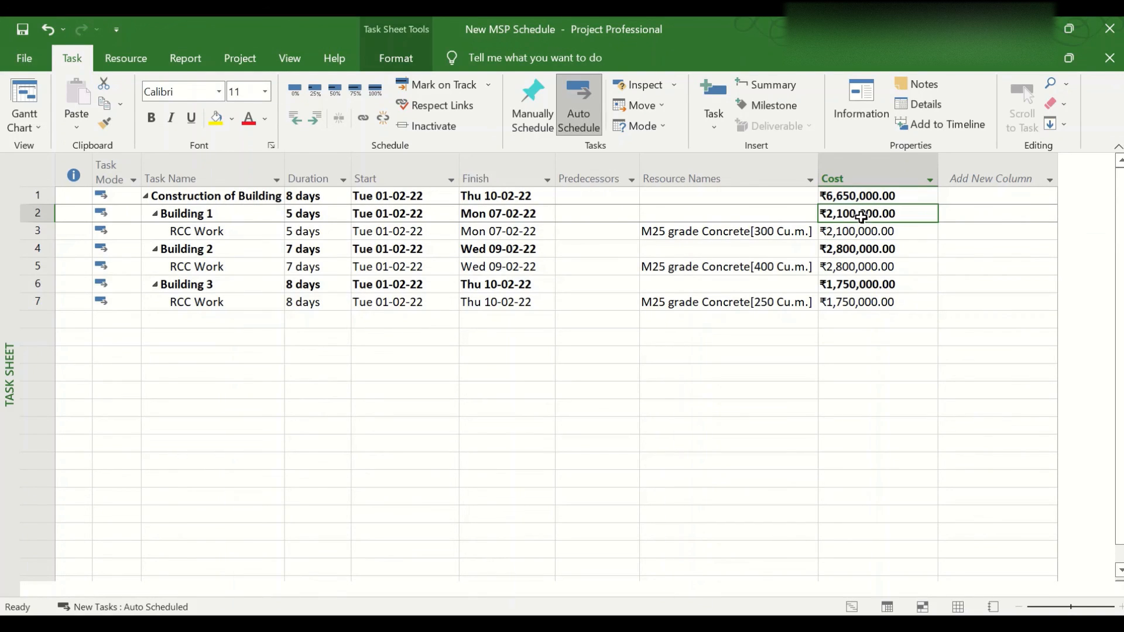
{"action": "left_click", "coordinate": [863, 250]}
{"action": "left_click", "coordinate": [858, 284]}
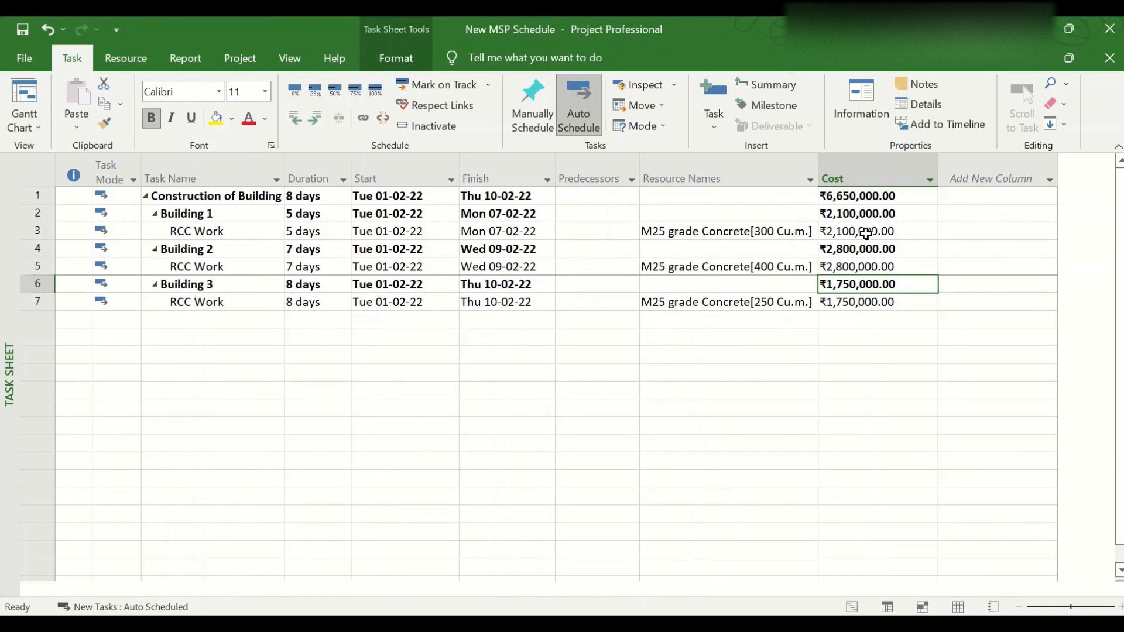
{"action": "left_click", "coordinate": [872, 200]}
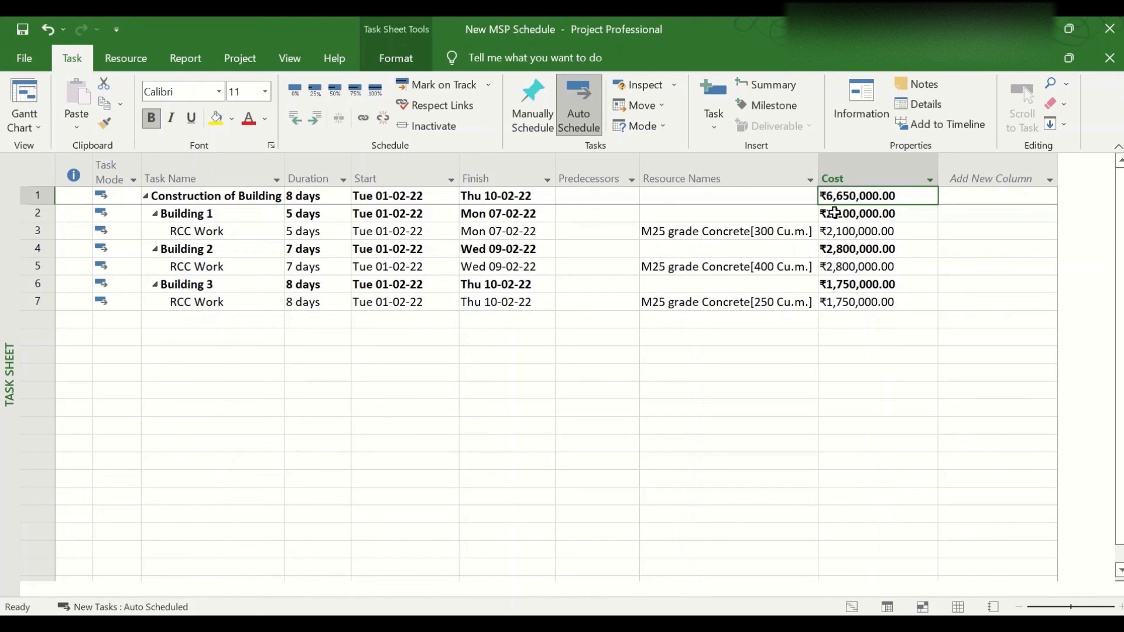
Try $ as the project's currency symbol in the display options, and discard the change
{"action": "left_click", "coordinate": [18, 57]}
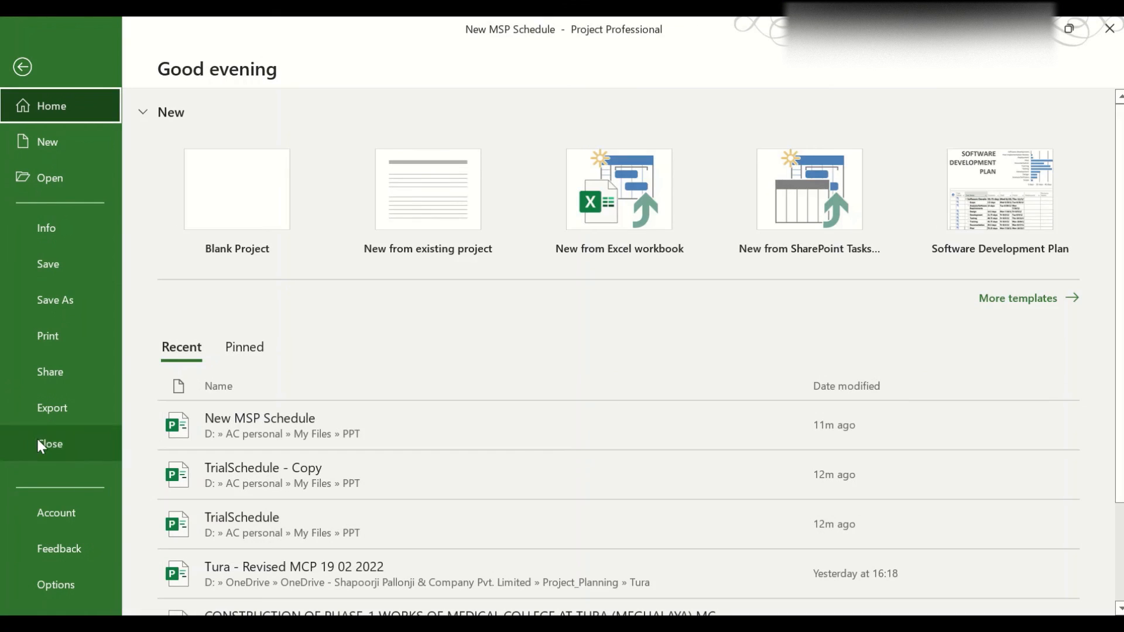
{"action": "left_click", "coordinate": [52, 582]}
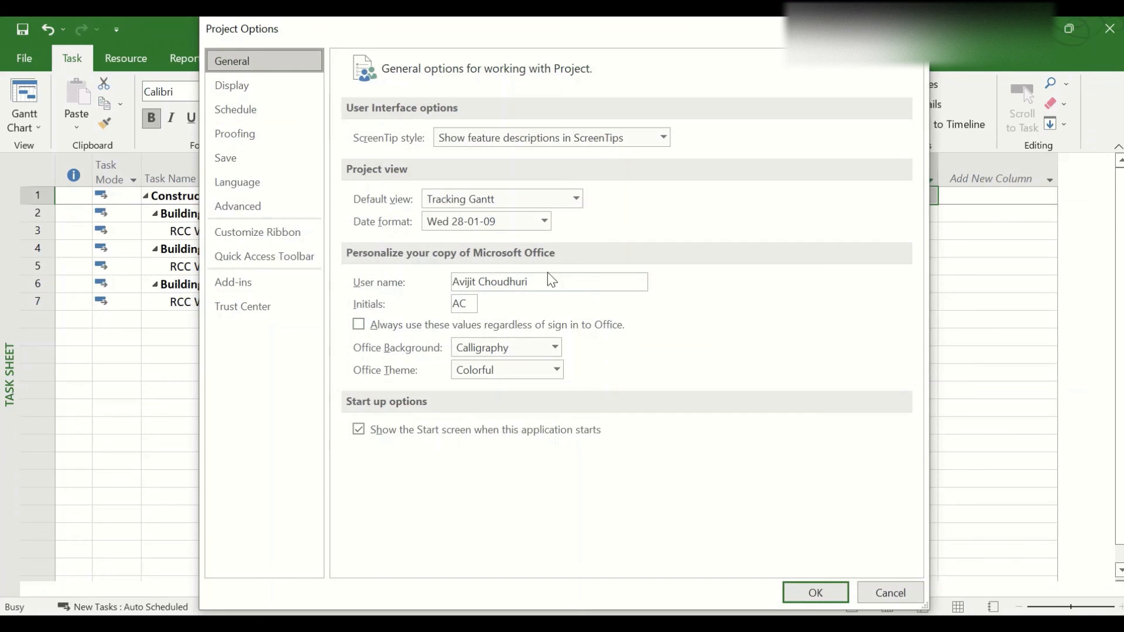
{"action": "left_click", "coordinate": [282, 86]}
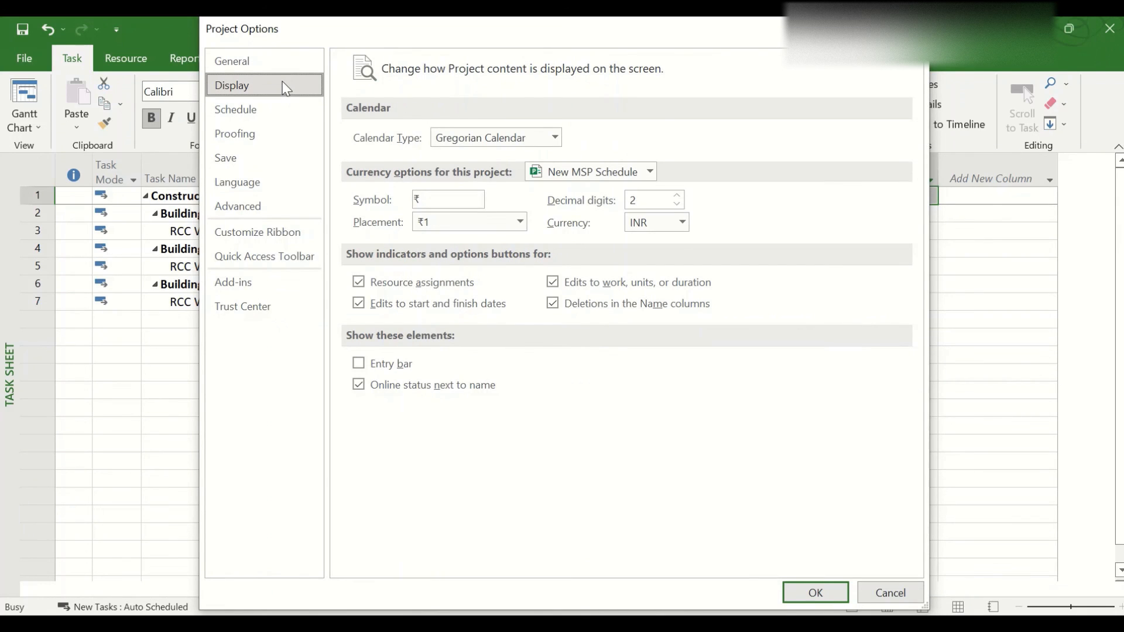
{"action": "left_click", "coordinate": [425, 201]}
{"action": "key", "text": "BackSpace"}
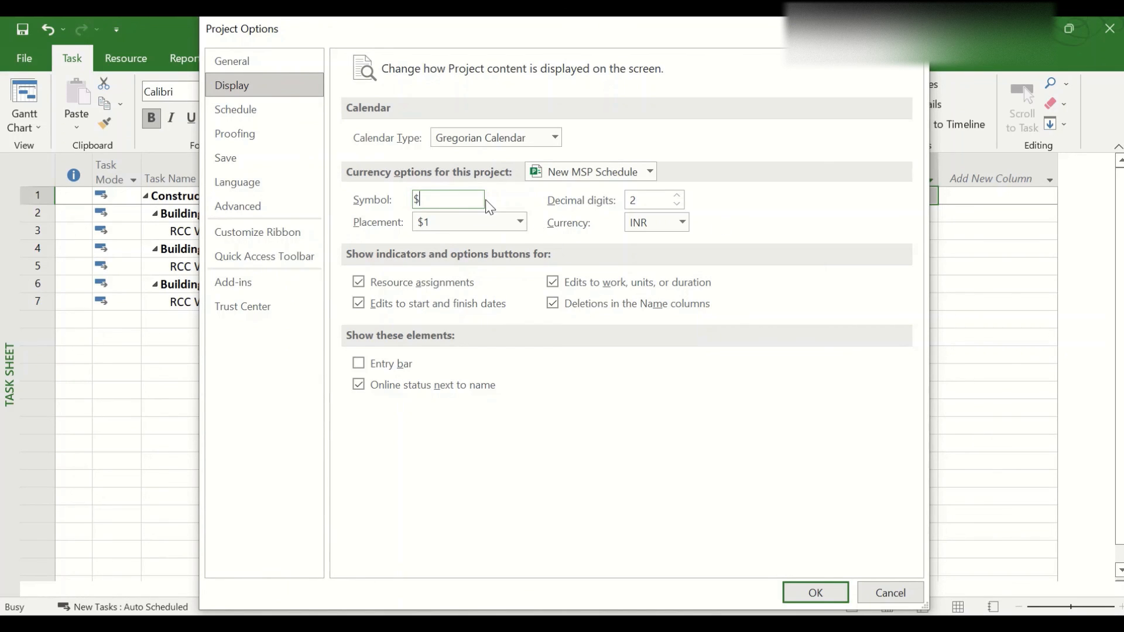
{"action": "left_click", "coordinate": [883, 594]}
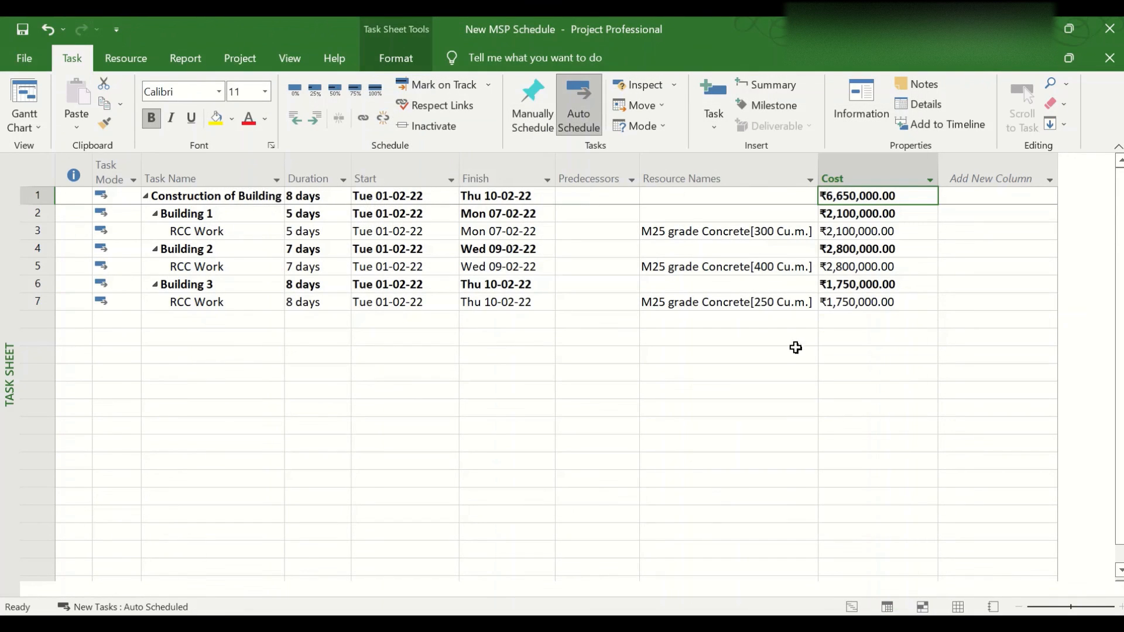